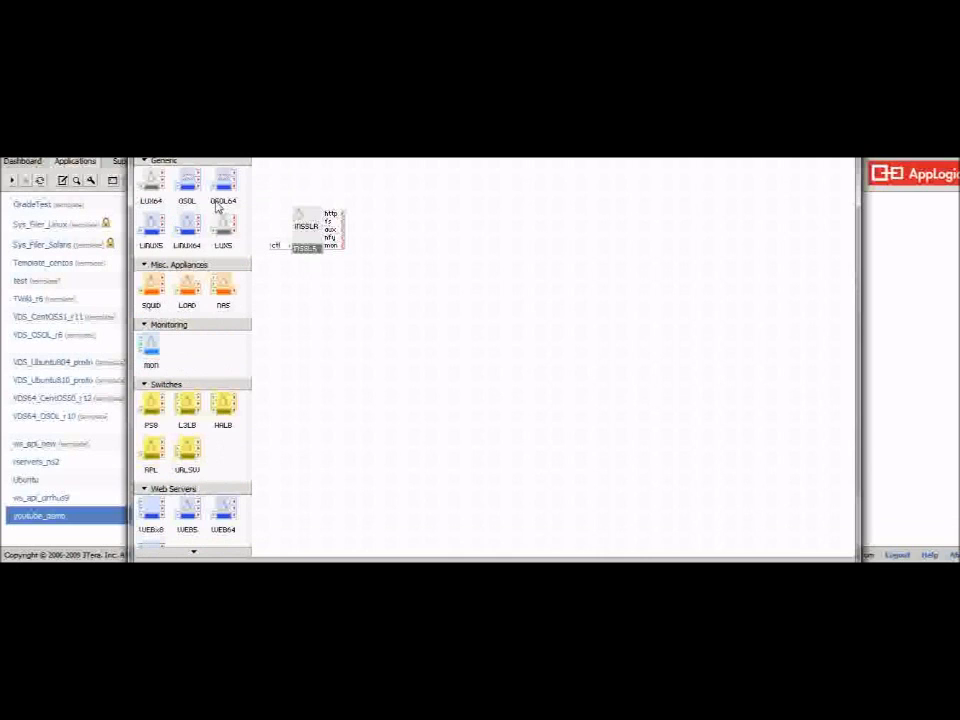
- Place a HALB load balancer from the switches group on the canvas beside the INSSLR gateway
{"action": "left_click", "coordinate": [192, 153]}
{"action": "left_click", "coordinate": [193, 156]}
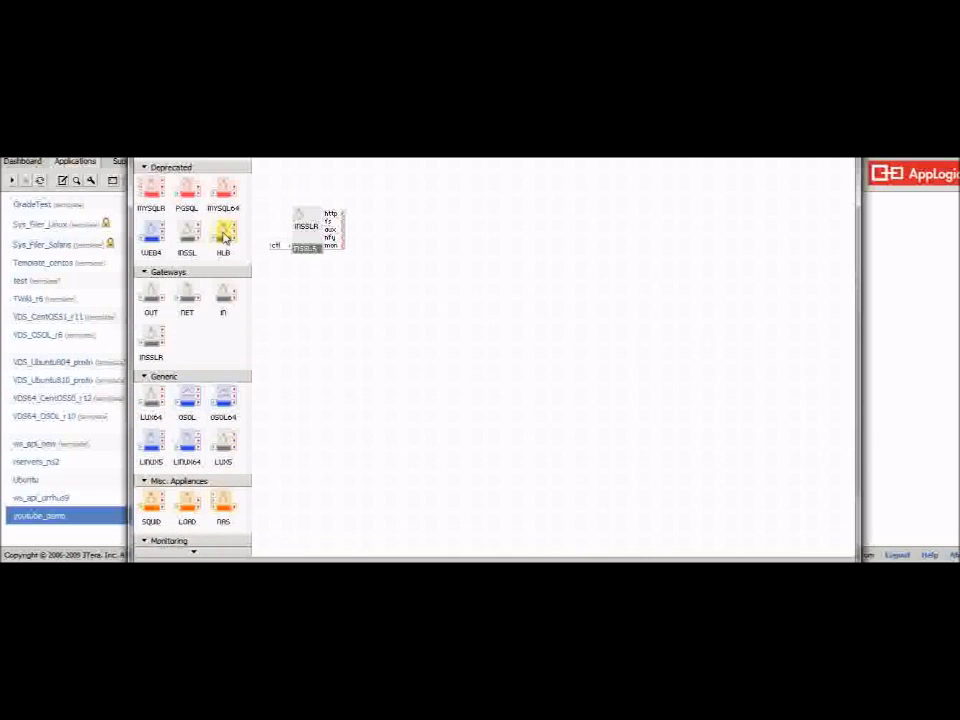
{"action": "left_click", "coordinate": [192, 554]}
{"action": "left_click_drag", "start_coordinate": [222, 404], "coordinate": [416, 210]}
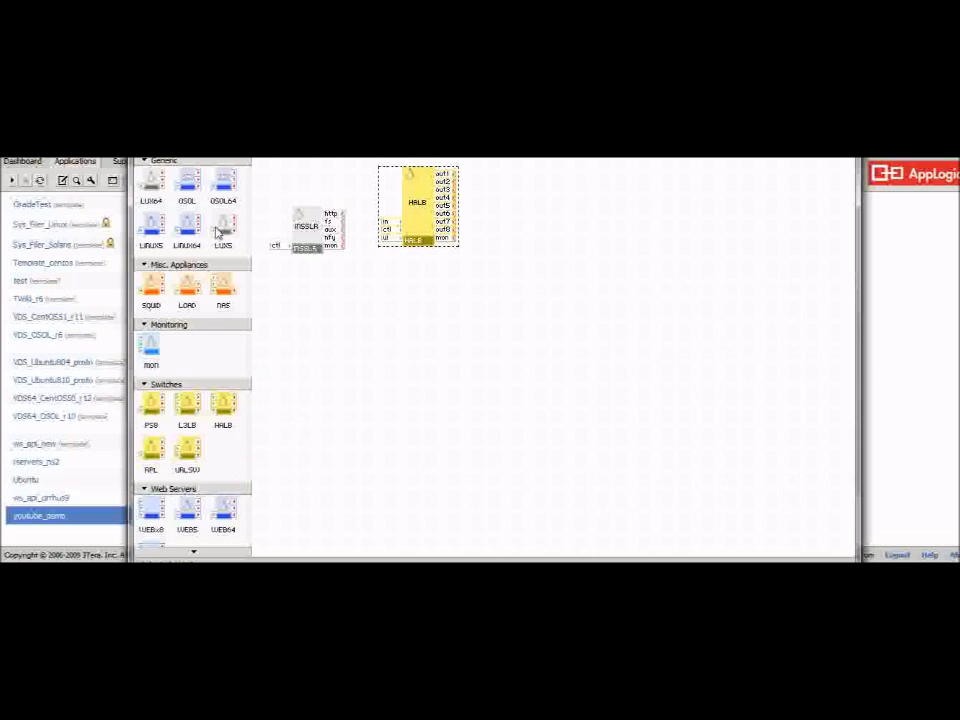
- Check the Snapshot 116 reference diagram in Windows Photo Viewer and place two WEB64 web servers, one above the other, beside HALB in the application editor
{"action": "mouse_move", "coordinate": [470, 560]}
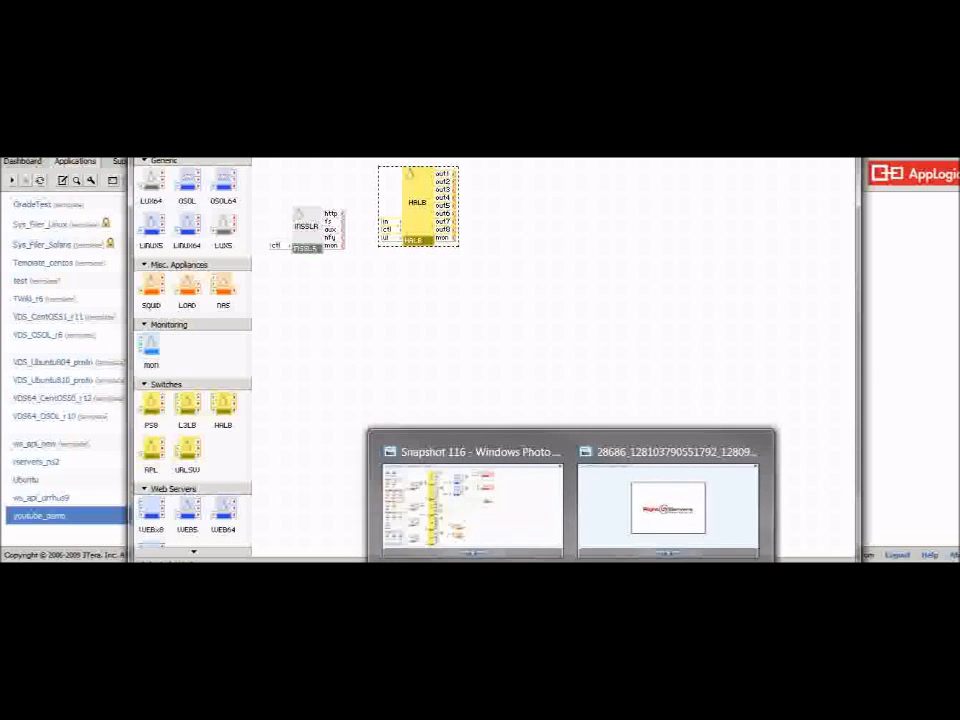
{"action": "left_click", "coordinate": [487, 530]}
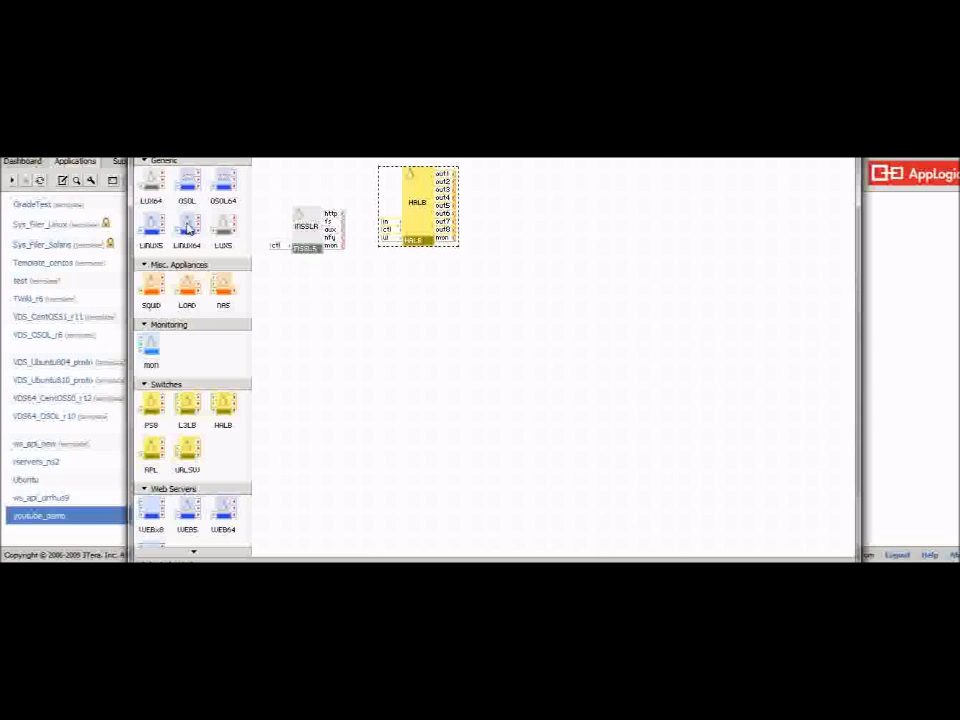
{"action": "left_click", "coordinate": [179, 553]}
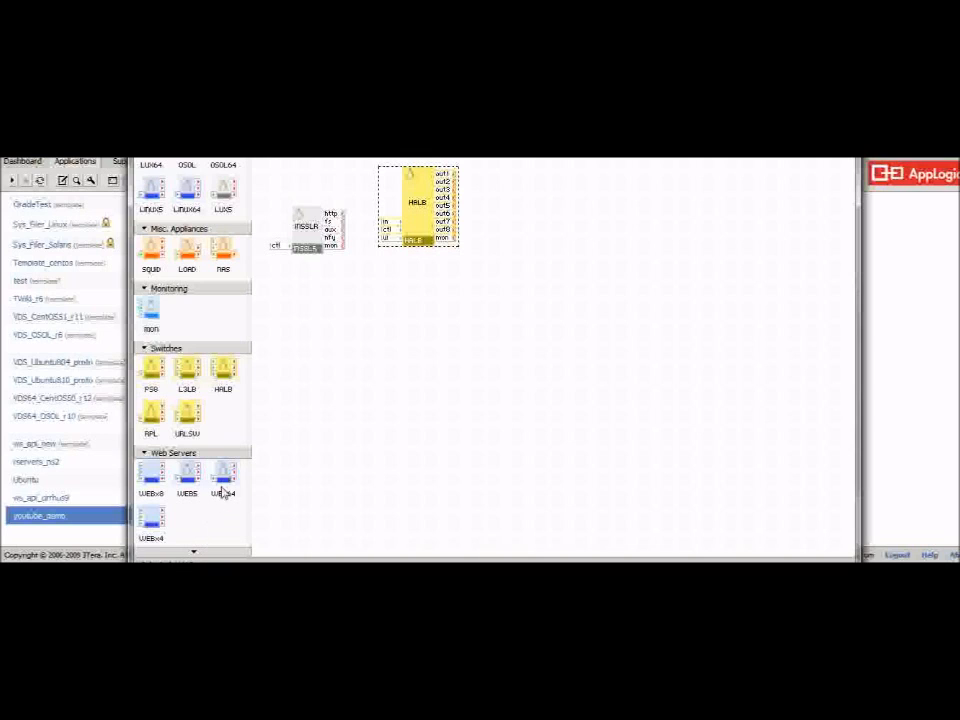
{"action": "left_click_drag", "start_coordinate": [223, 490], "coordinate": [521, 169]}
{"action": "left_click_drag", "start_coordinate": [220, 484], "coordinate": [513, 249]}
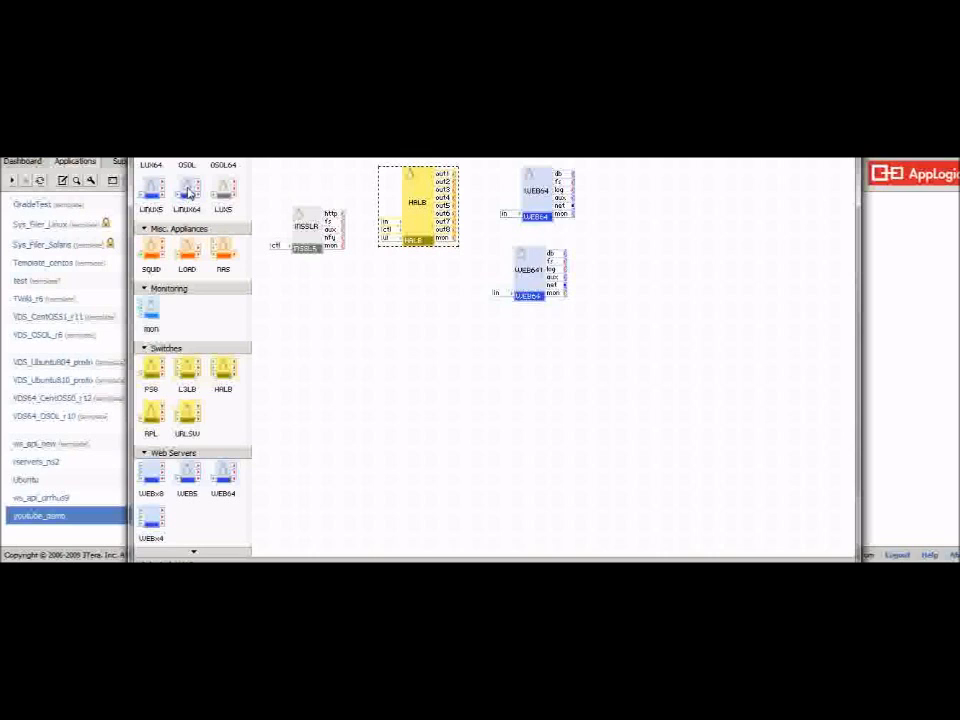
{"action": "scroll", "coordinate": [195, 223], "scroll_direction": "up", "scroll_amount": 1}
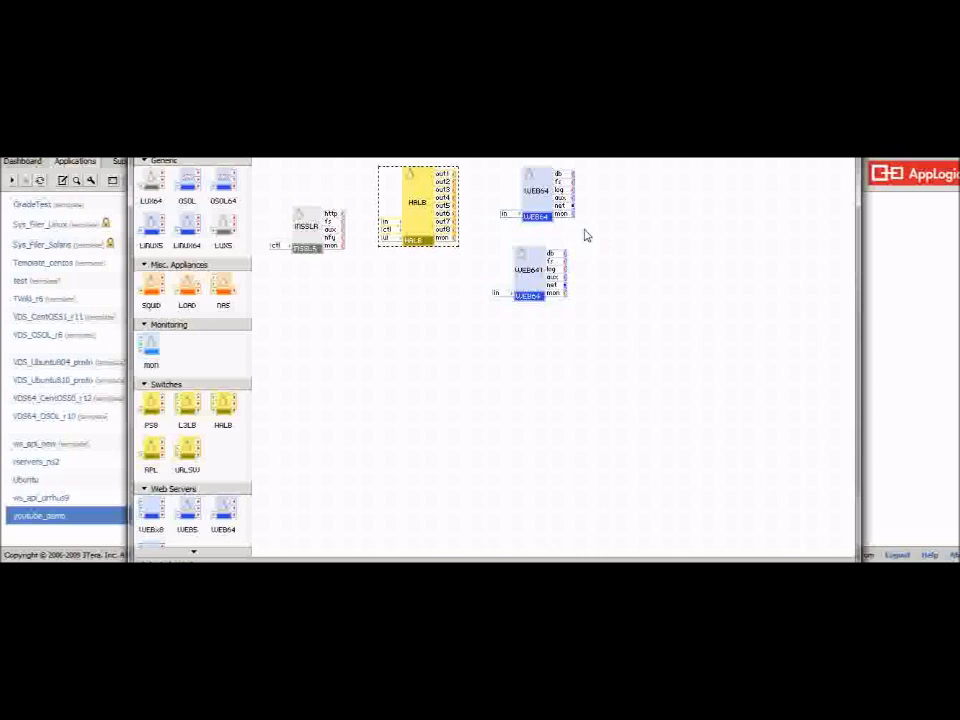
- Align the lower web server, WEB641, directly beneath the upper WEB64 appliance
{"action": "left_click", "coordinate": [534, 271]}
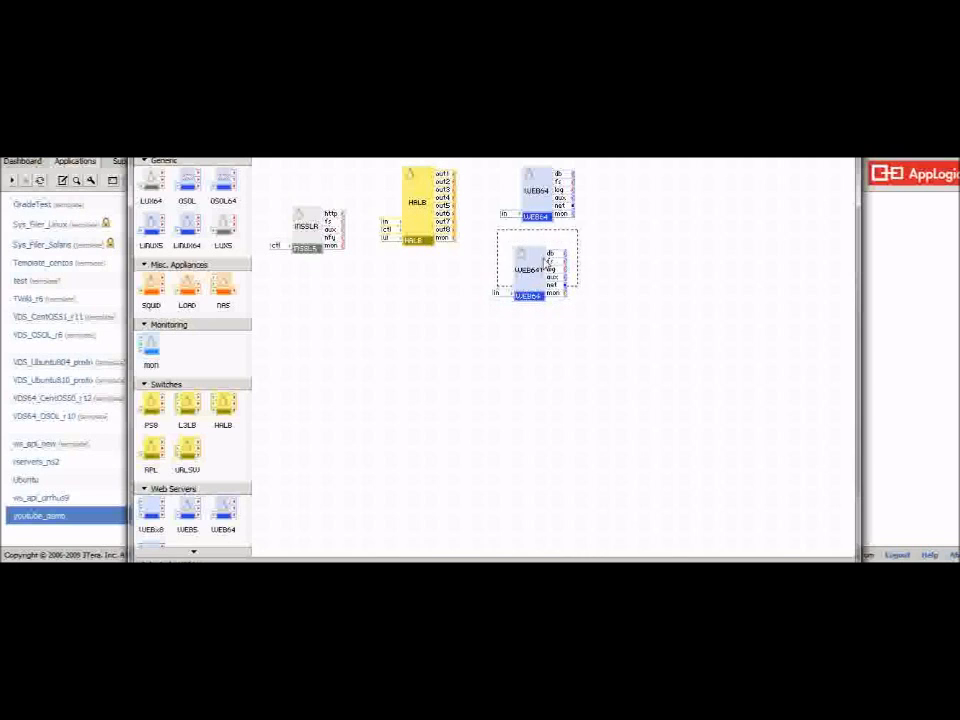
{"action": "left_click_drag", "start_coordinate": [534, 271], "coordinate": [552, 255]}
{"action": "left_click", "coordinate": [543, 262]}
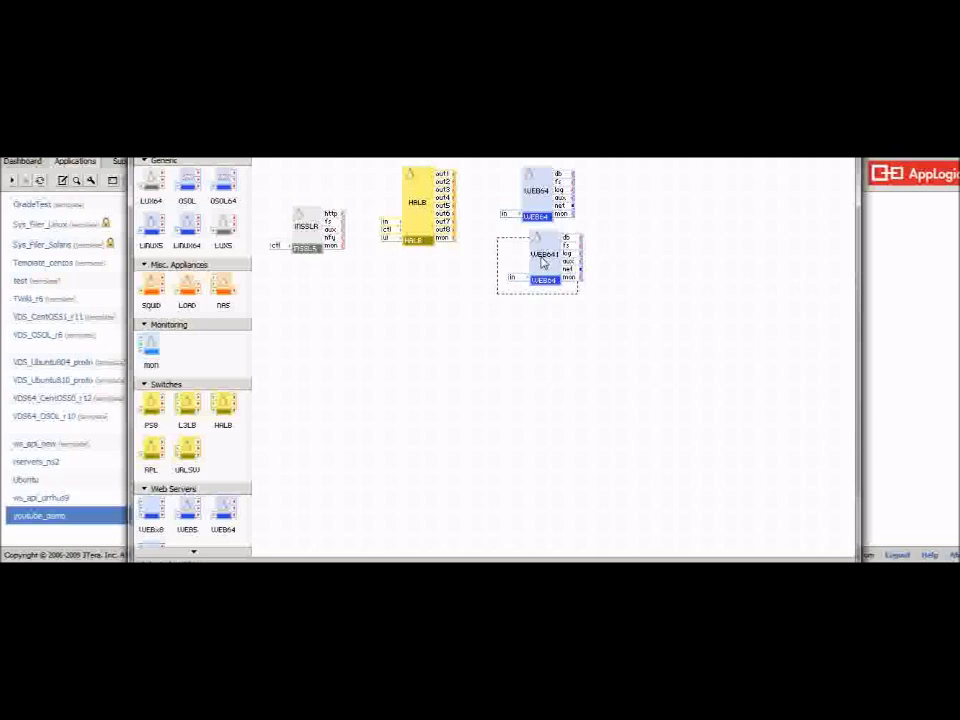
{"action": "left_click", "coordinate": [608, 236]}
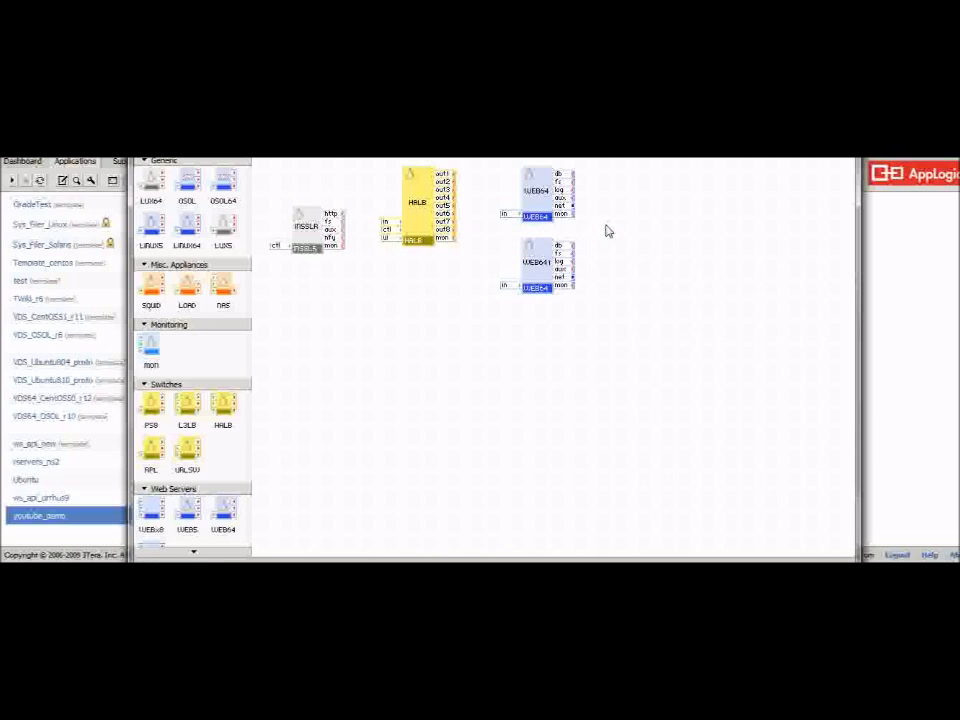
{"action": "left_click", "coordinate": [402, 234]}
{"action": "left_click_drag", "start_coordinate": [404, 227], "coordinate": [417, 218]}
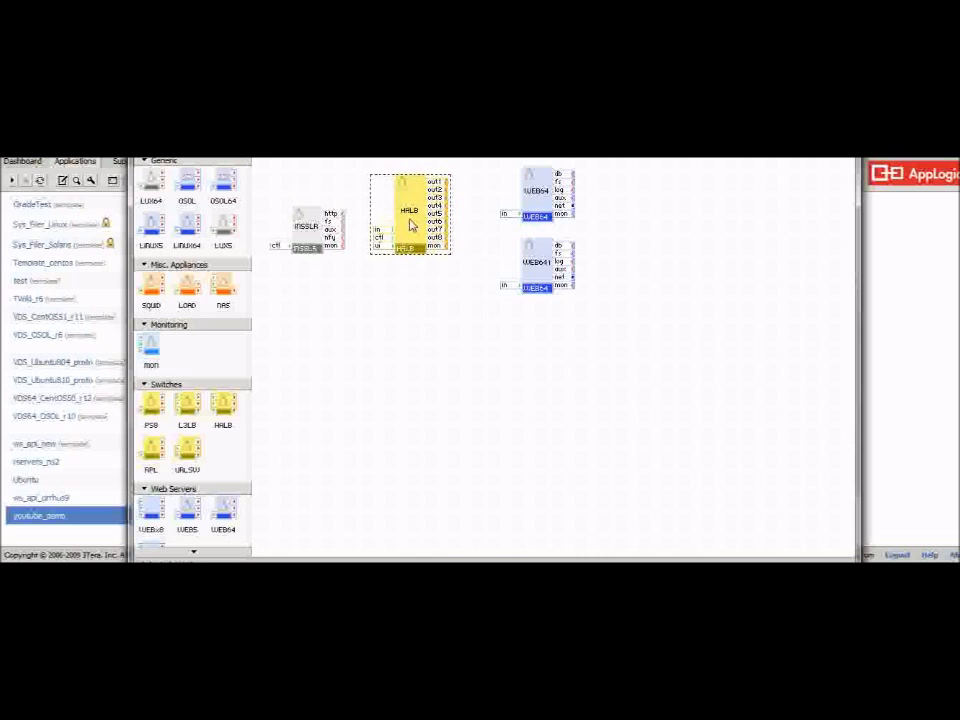
{"action": "left_click", "coordinate": [537, 207]}
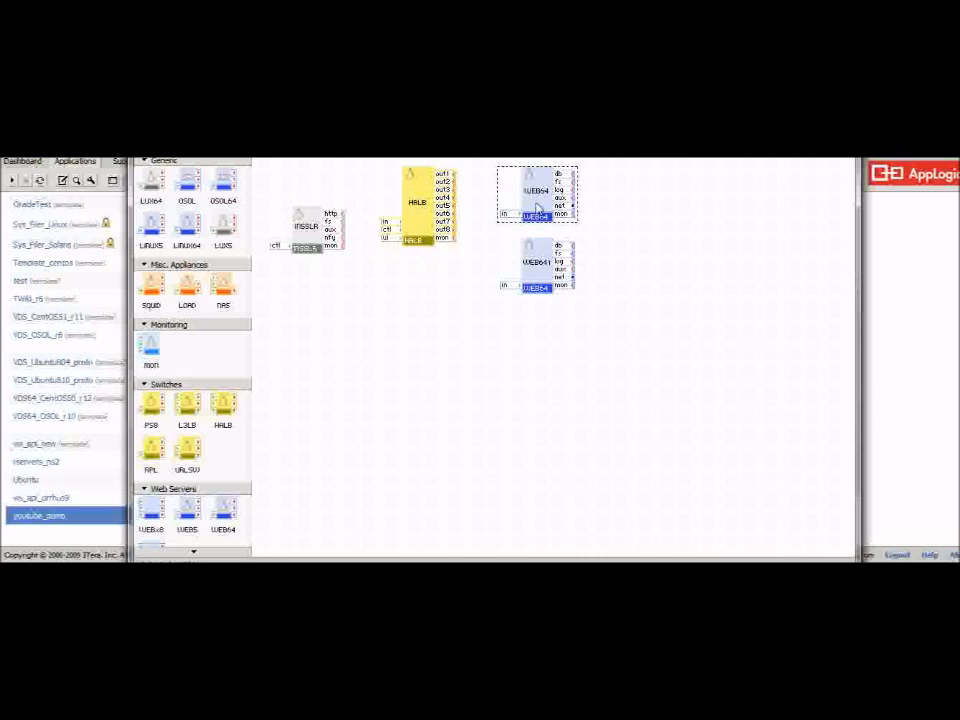
{"action": "left_click", "coordinate": [540, 263]}
{"action": "left_click", "coordinate": [540, 206]}
{"action": "left_click", "coordinate": [538, 260]}
{"action": "left_click", "coordinate": [534, 203]}
{"action": "left_click", "coordinate": [535, 259]}
{"action": "left_click", "coordinate": [308, 232]}
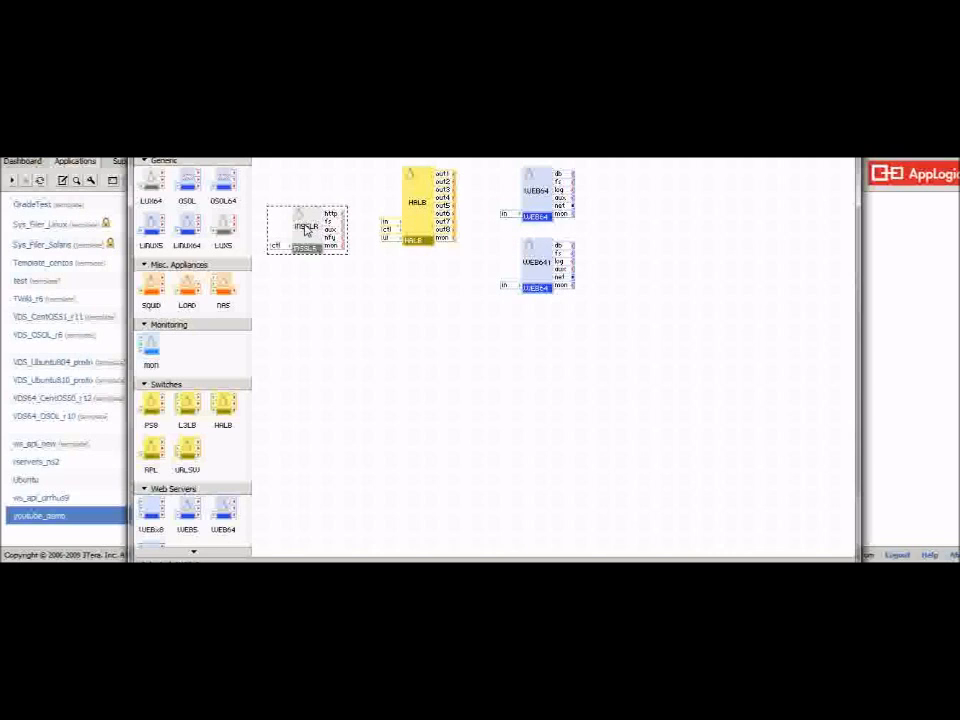
{"action": "left_click", "coordinate": [537, 207]}
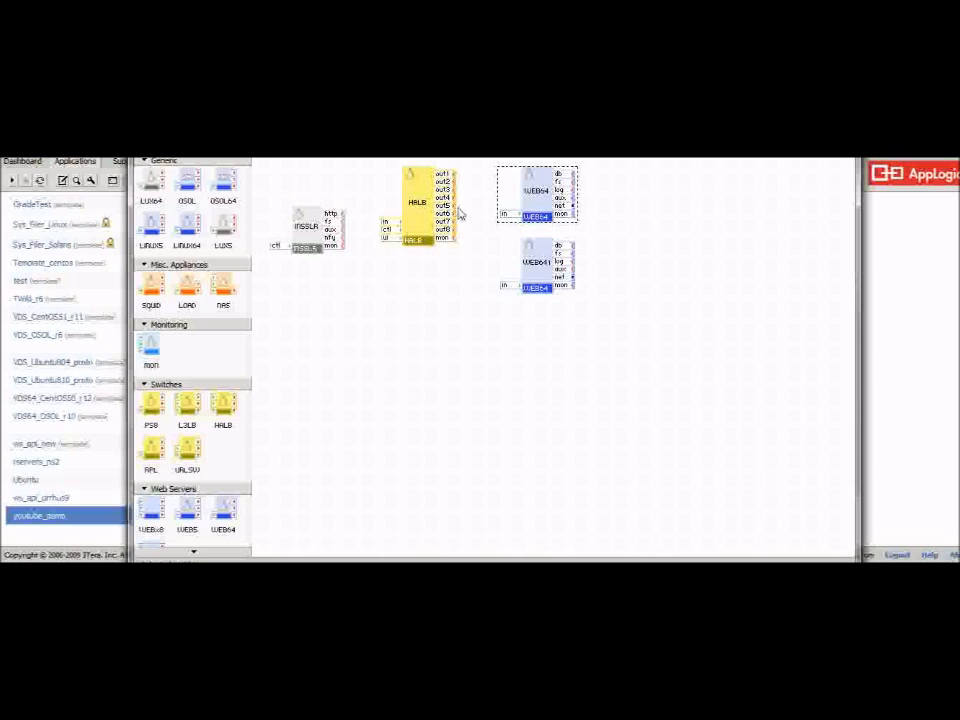
{"action": "left_click", "coordinate": [418, 207]}
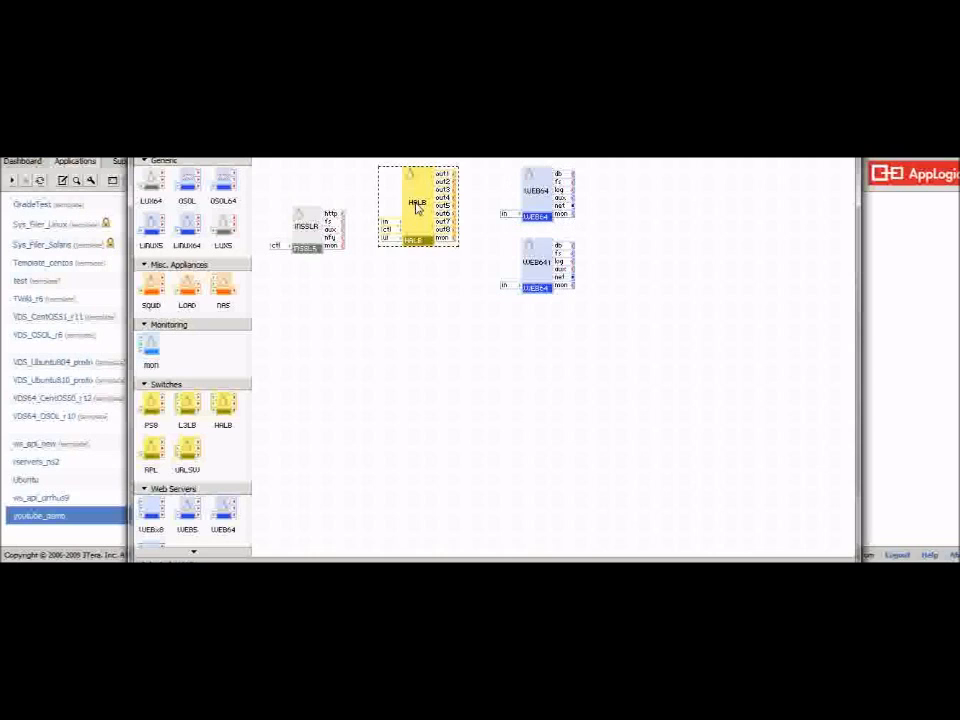
{"action": "left_click", "coordinate": [548, 196]}
{"action": "left_click", "coordinate": [538, 247]}
{"action": "left_click", "coordinate": [542, 201]}
{"action": "left_click", "coordinate": [543, 257]}
{"action": "left_click", "coordinate": [543, 190]}
{"action": "left_click", "coordinate": [540, 258]}
{"action": "left_click", "coordinate": [542, 200]}
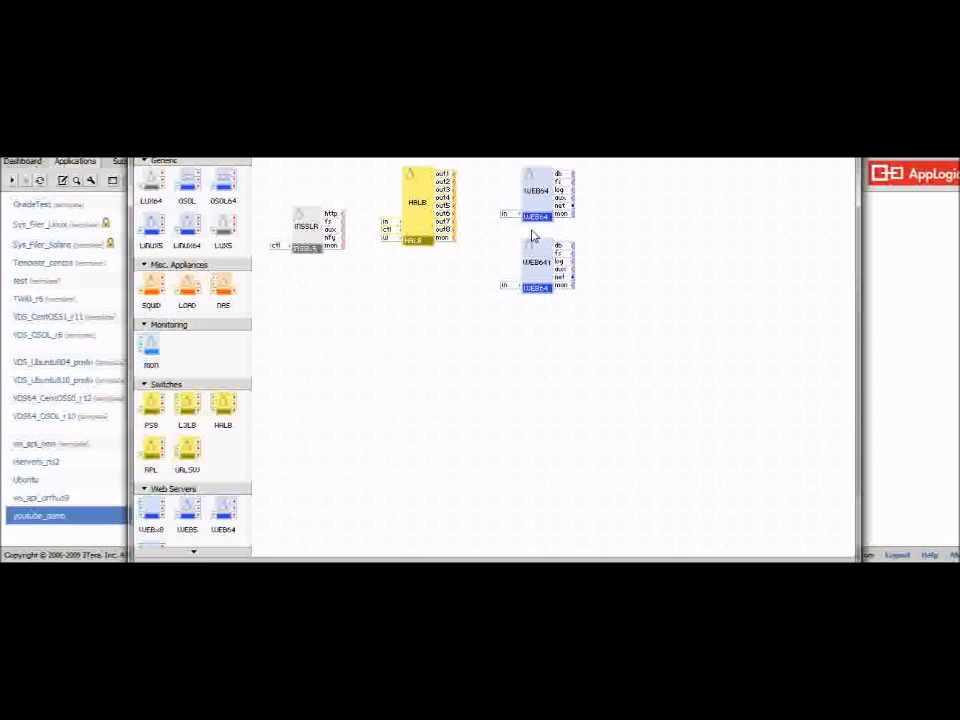
- Check the reference diagram in Windows Photo Viewer and place a MYSQLR64 database appliance beside the upper WEB64 server in the application editor
{"action": "left_click", "coordinate": [193, 553]}
{"action": "left_click", "coordinate": [193, 553]}
{"action": "left_click", "coordinate": [193, 553]}
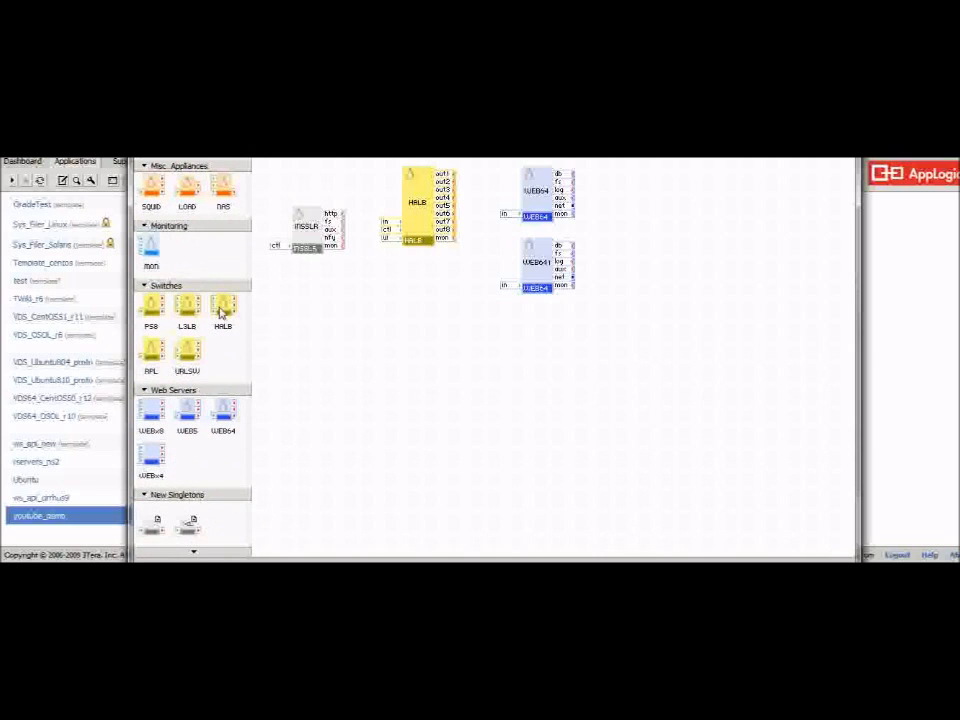
{"action": "scroll", "coordinate": [193, 350], "scroll_direction": "up", "scroll_amount": 5}
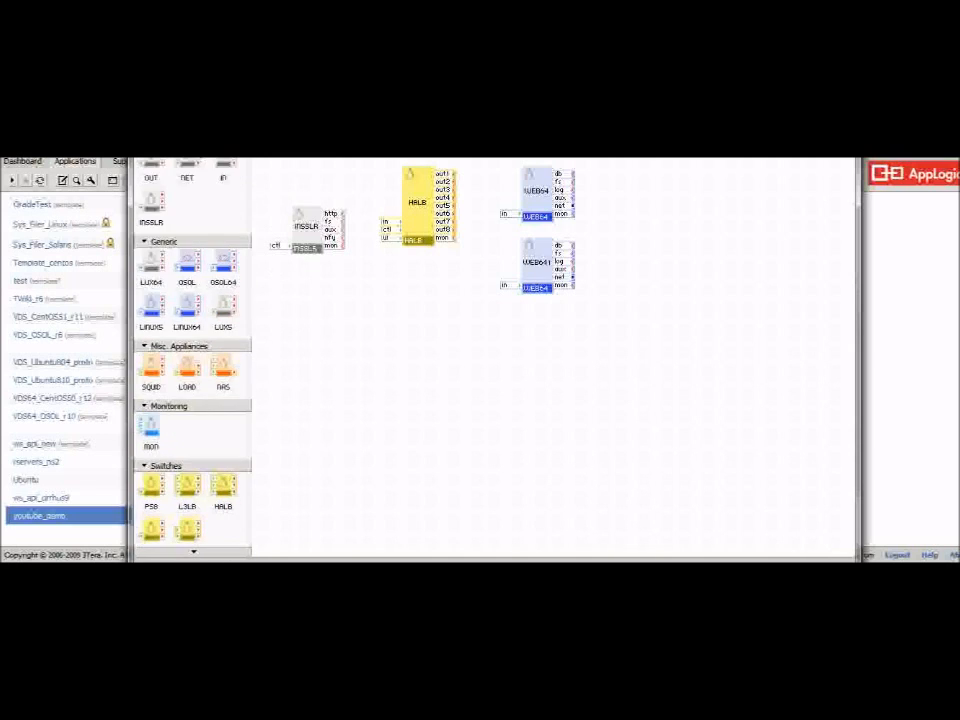
{"action": "scroll", "coordinate": [193, 350], "scroll_direction": "up", "scroll_amount": 1}
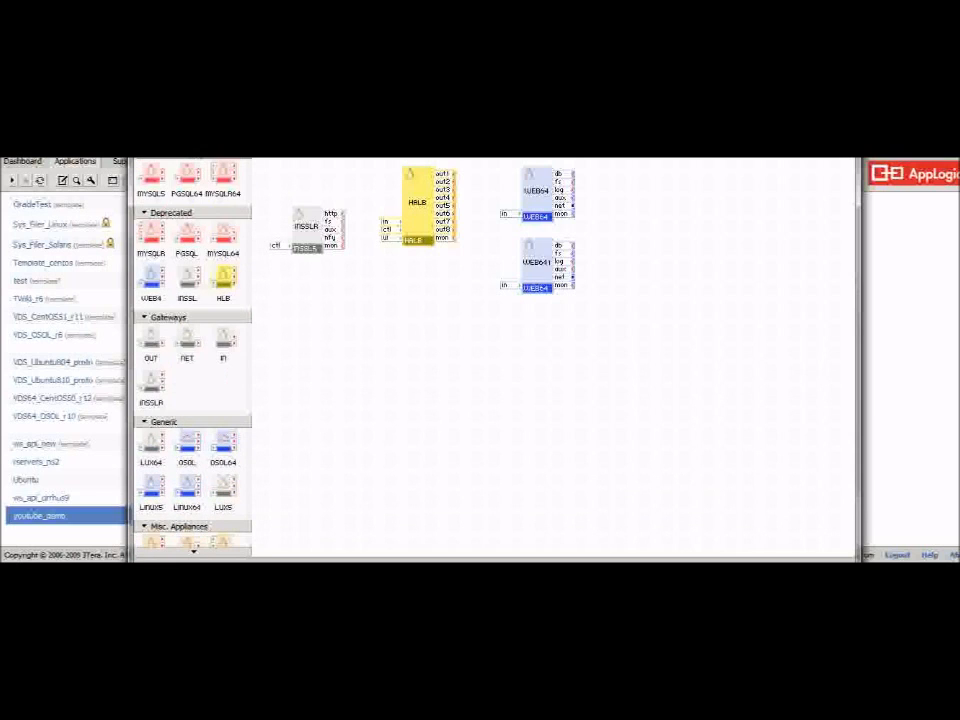
{"action": "scroll", "coordinate": [193, 350], "scroll_direction": "up", "scroll_amount": 1}
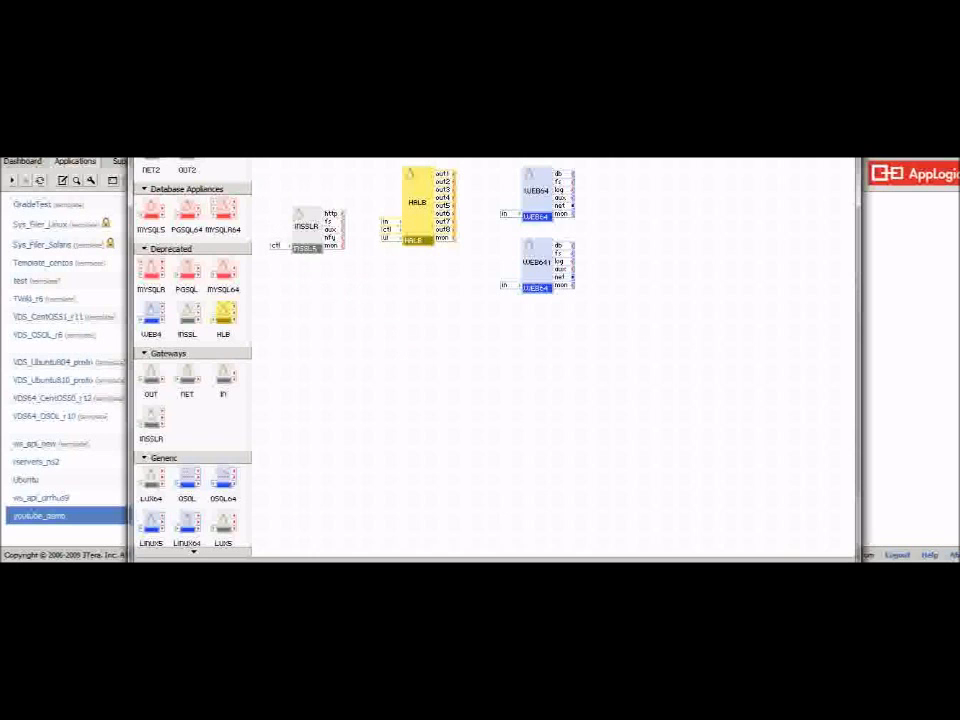
{"action": "left_click", "coordinate": [476, 527]}
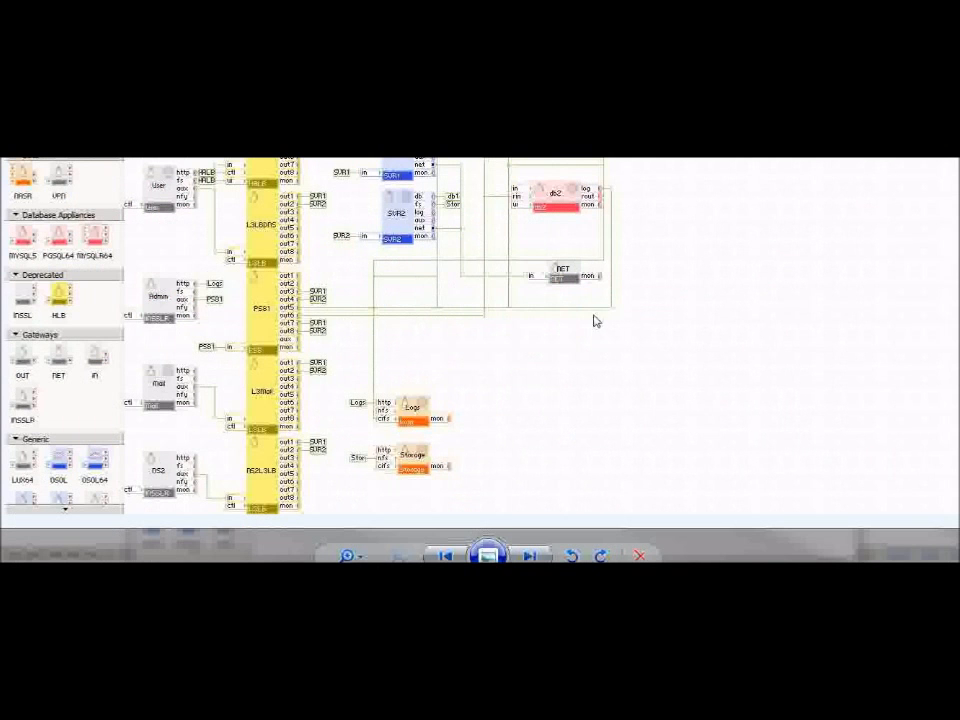
{"action": "left_click", "coordinate": [480, 560]}
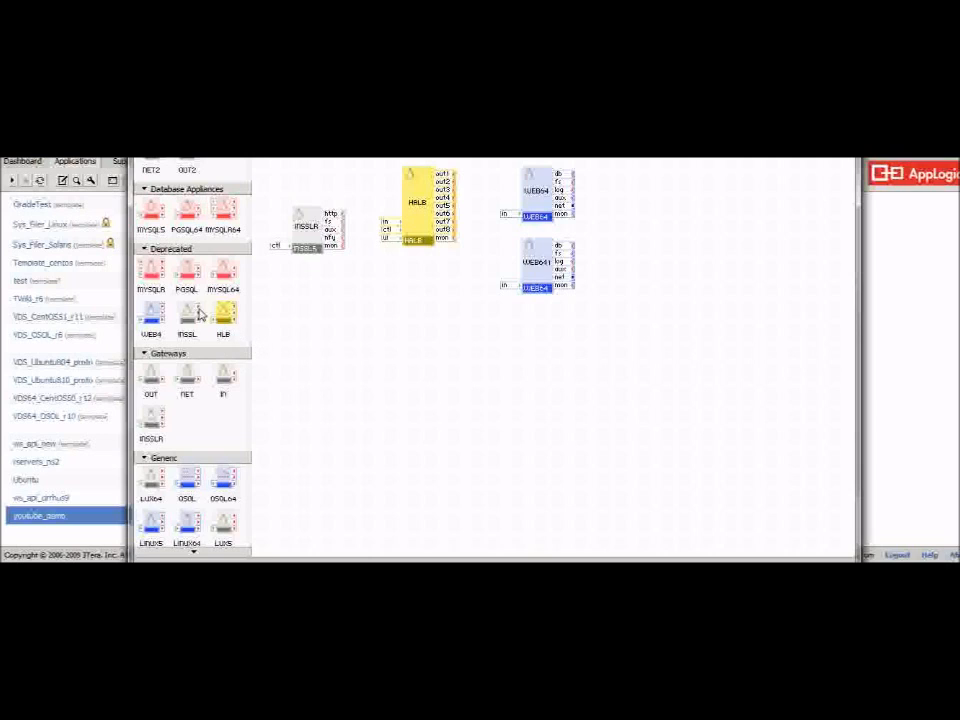
{"action": "left_click_drag", "start_coordinate": [226, 206], "coordinate": [621, 189]}
- Review the MYSQLR64 appliance's property values, attributes, resources and user volumes, and close its settings
{"action": "left_click", "coordinate": [656, 210]}
{"action": "right_click", "coordinate": [648, 198]}
{"action": "left_click", "coordinate": [692, 262]}
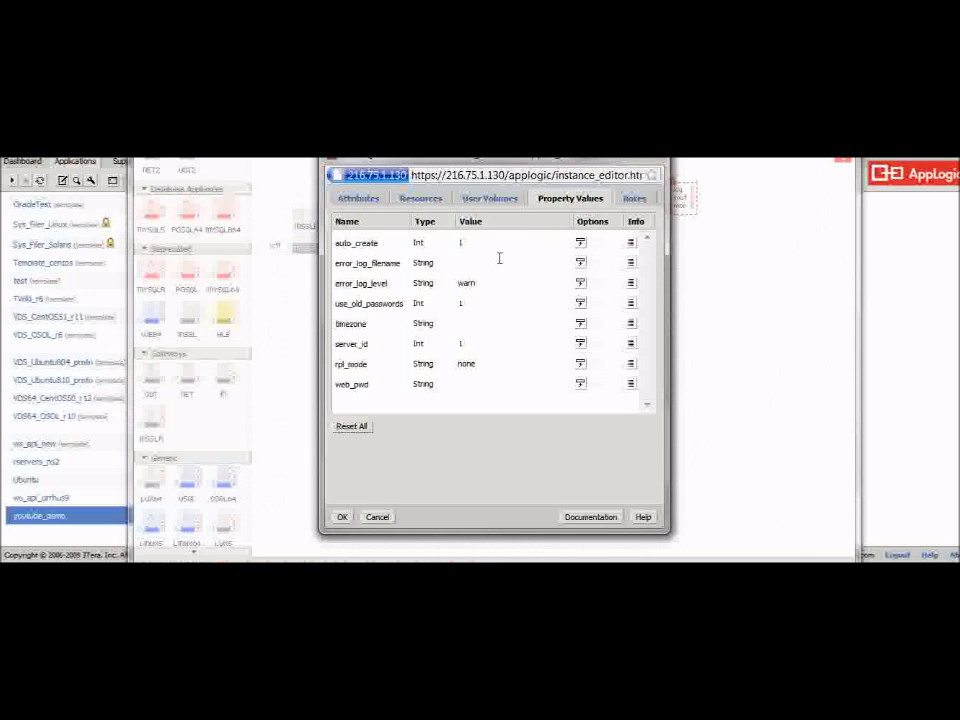
{"action": "left_click", "coordinate": [476, 265]}
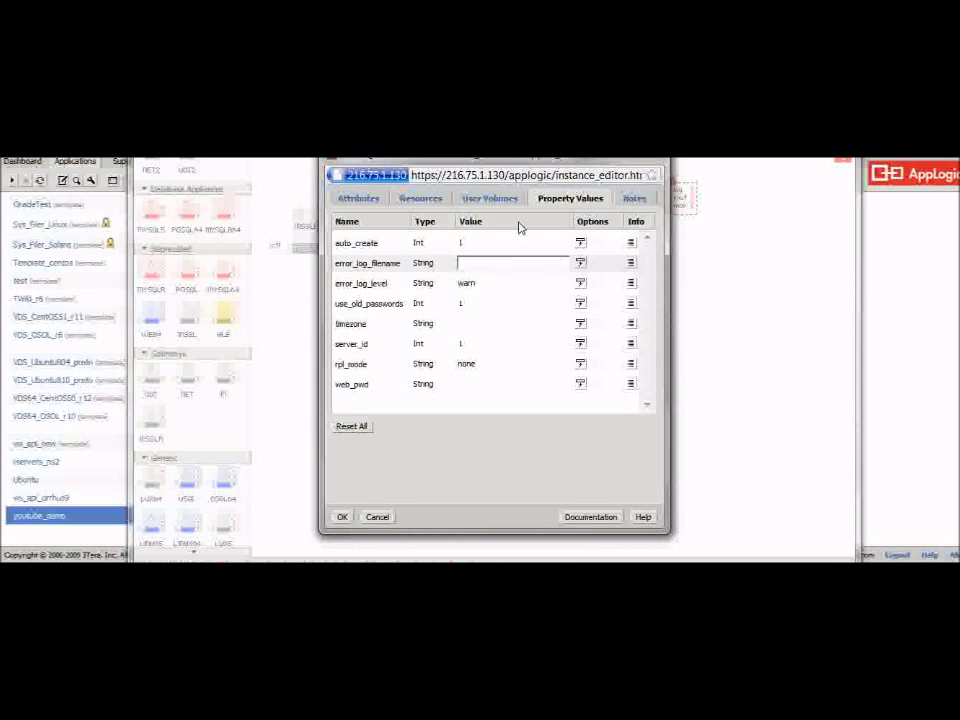
{"action": "left_click", "coordinate": [349, 200]}
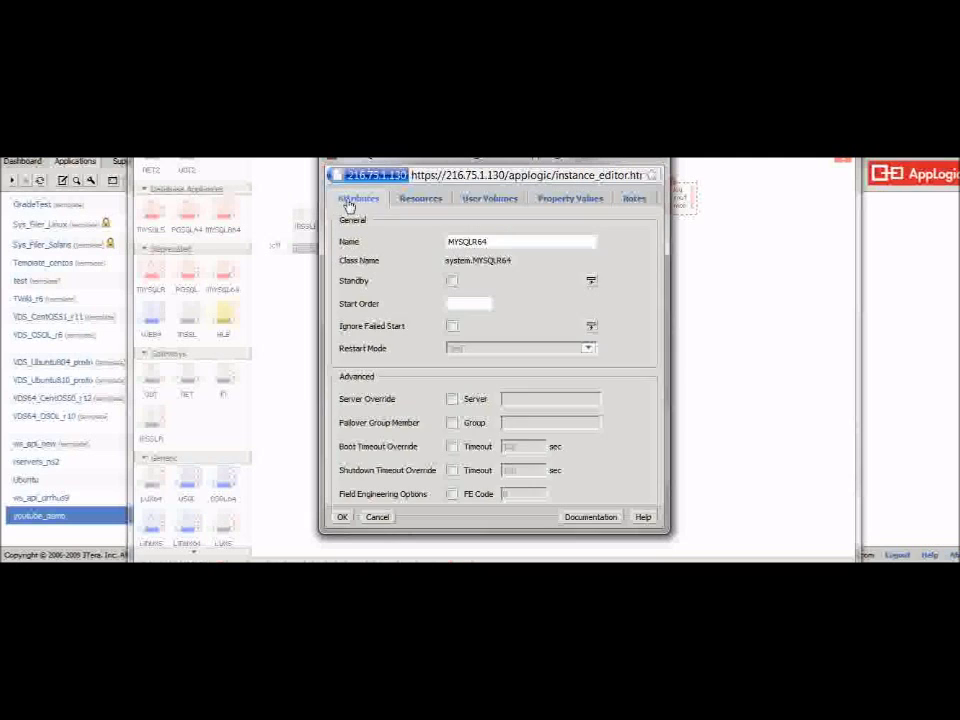
{"action": "left_click", "coordinate": [401, 198]}
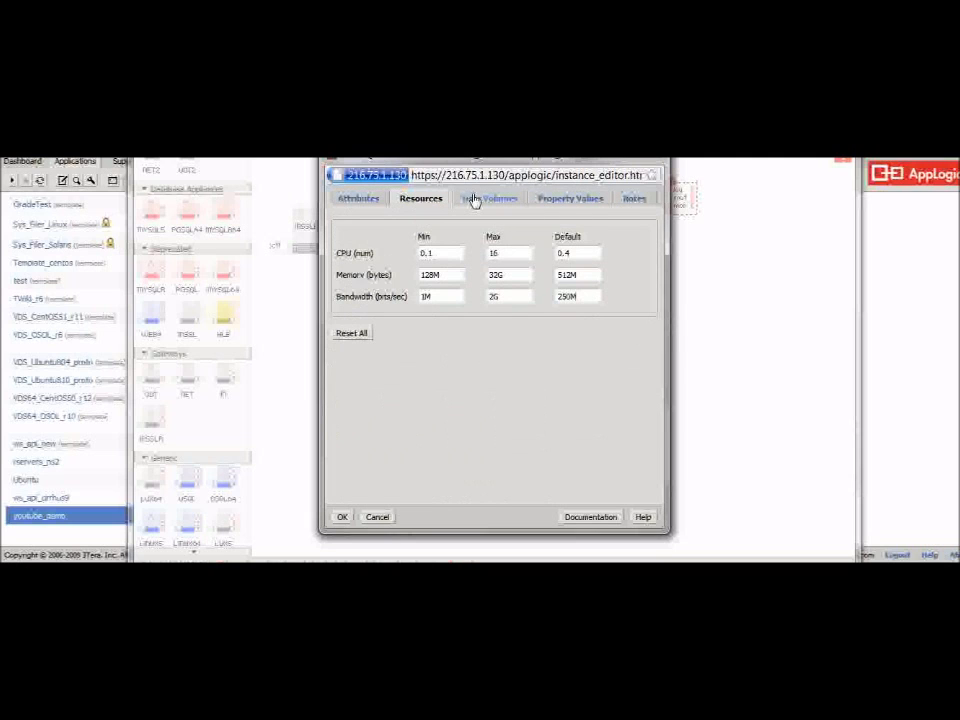
{"action": "left_click", "coordinate": [475, 199]}
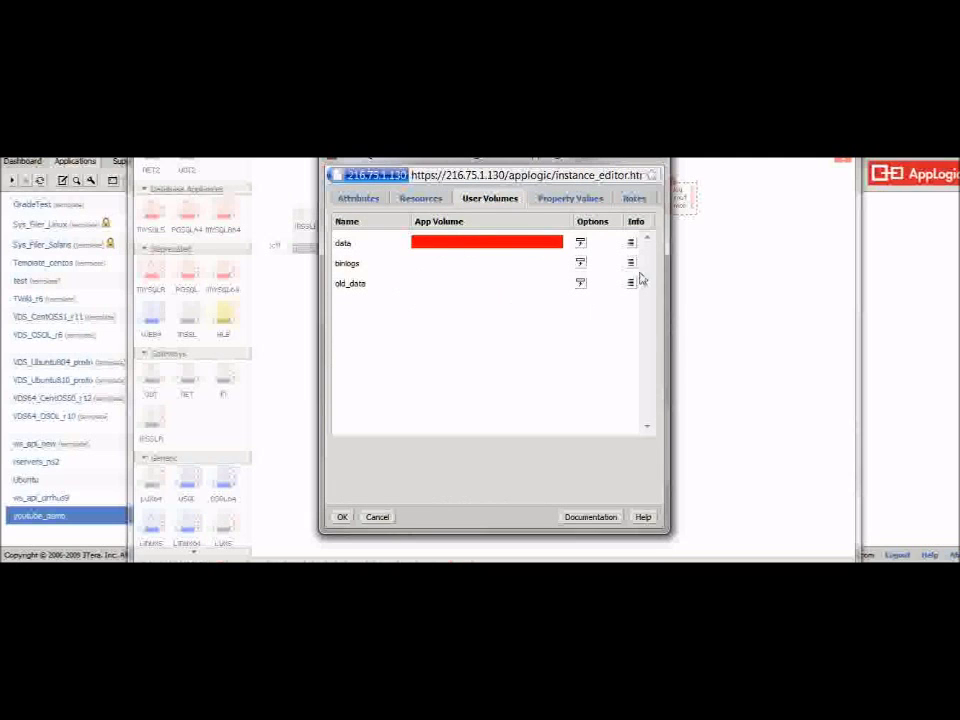
{"action": "left_click", "coordinate": [345, 516]}
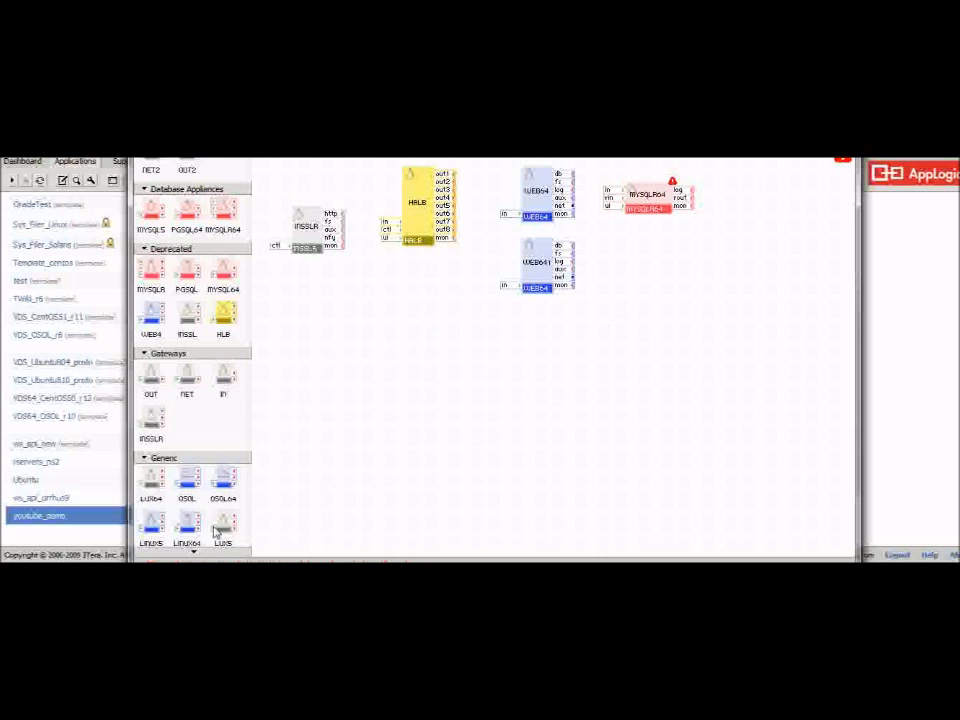
- Check the reference diagram in Windows Photo Viewer and place a NAS storage appliance below MYSQLR64 in the application editor
{"action": "scroll", "coordinate": [192, 400], "scroll_direction": "up", "scroll_amount": 3}
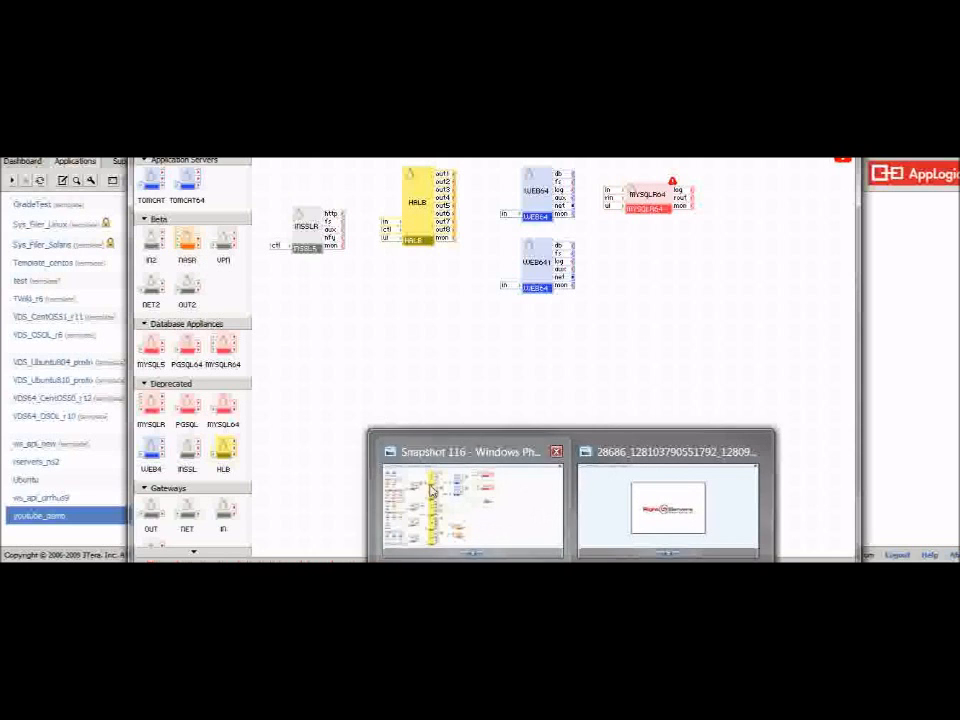
{"action": "left_click", "coordinate": [471, 505]}
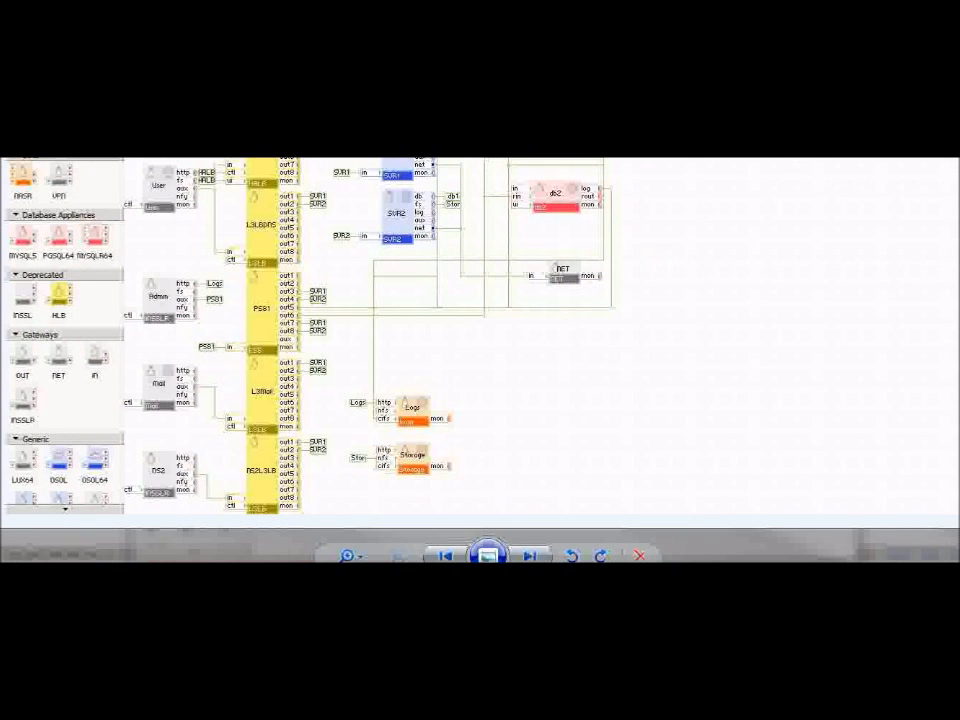
{"action": "key", "text": "alt+Tab"}
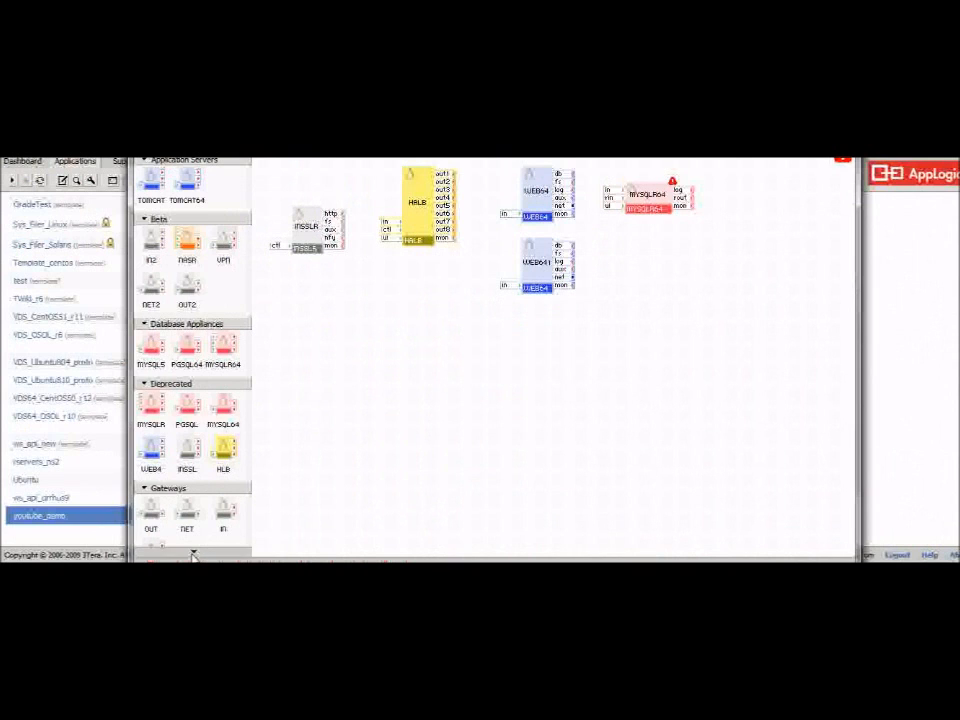
{"action": "scroll", "coordinate": [194, 540], "scroll_direction": "down", "scroll_amount": 3}
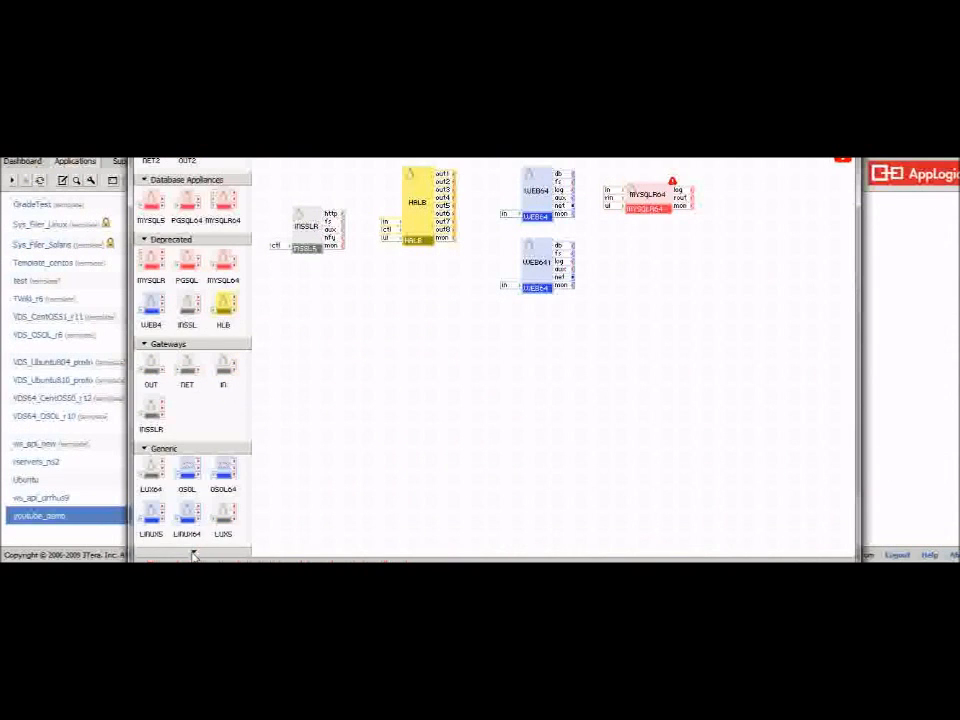
{"action": "scroll", "coordinate": [194, 557], "scroll_direction": "down", "scroll_amount": 4}
{"action": "scroll", "coordinate": [194, 557], "scroll_direction": "down", "scroll_amount": 2}
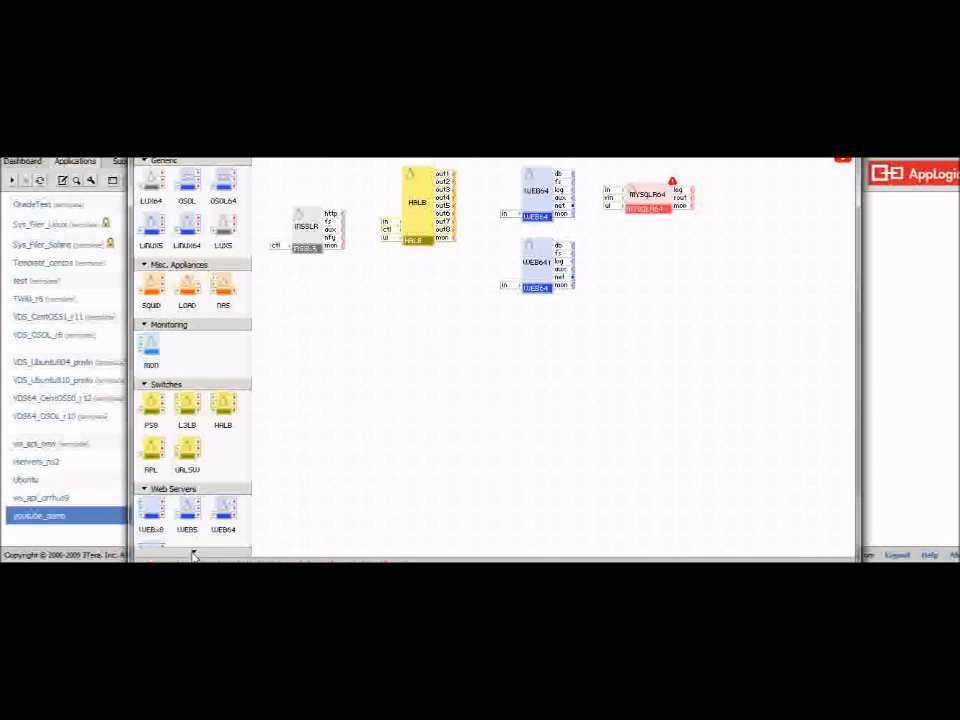
{"action": "left_click_drag", "start_coordinate": [223, 288], "coordinate": [634, 392]}
- Review the NAS appliance's attributes and property values, and close its settings
{"action": "right_click", "coordinate": [625, 374]}
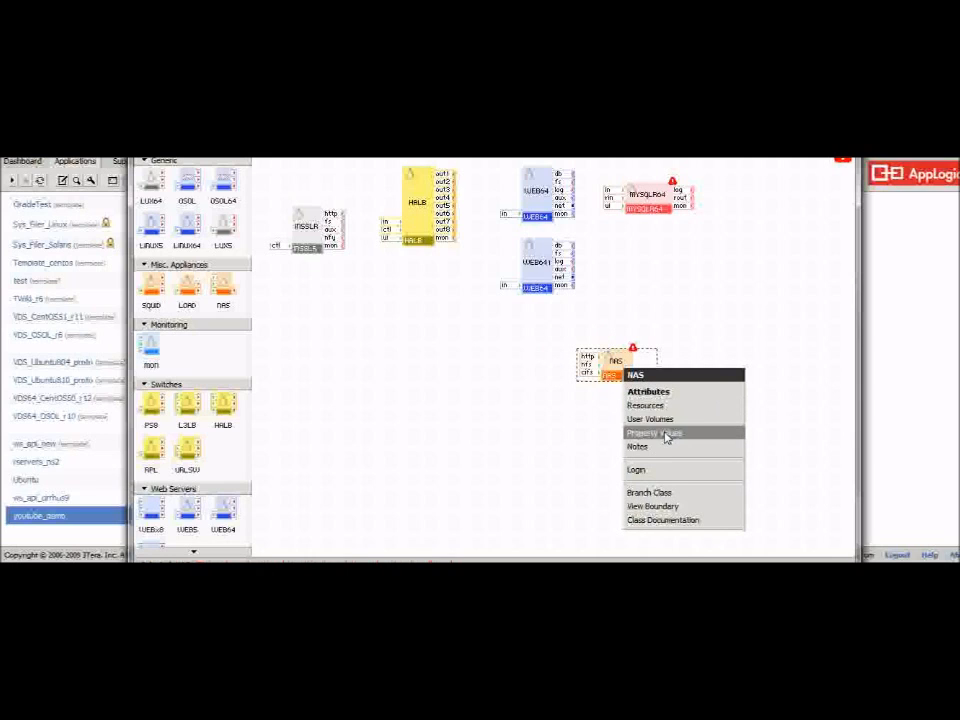
{"action": "left_click", "coordinate": [655, 394]}
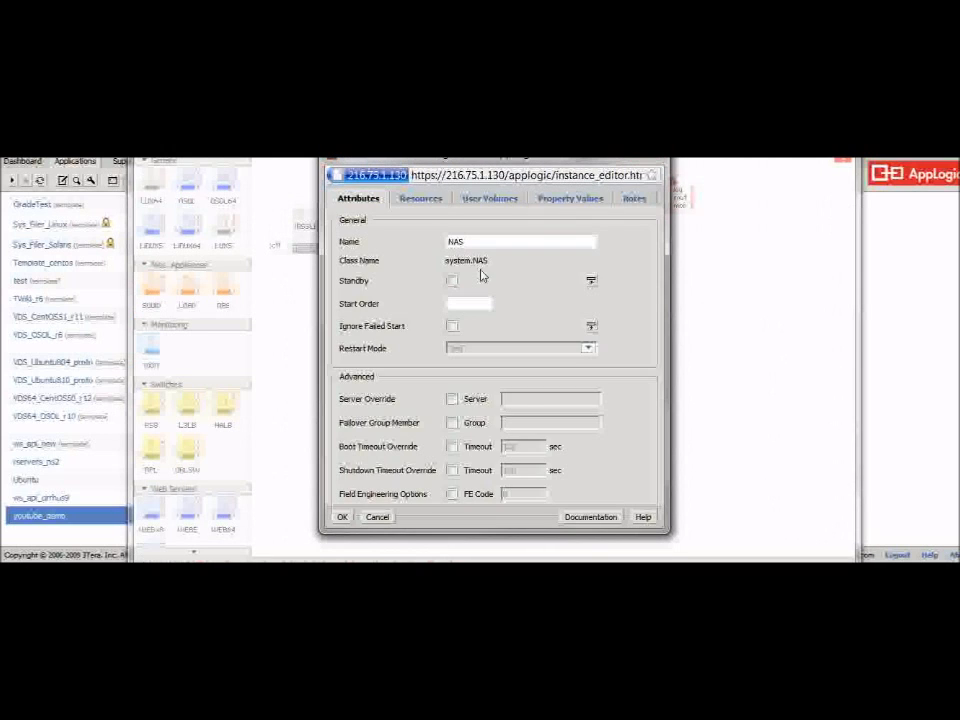
{"action": "left_click", "coordinate": [560, 203]}
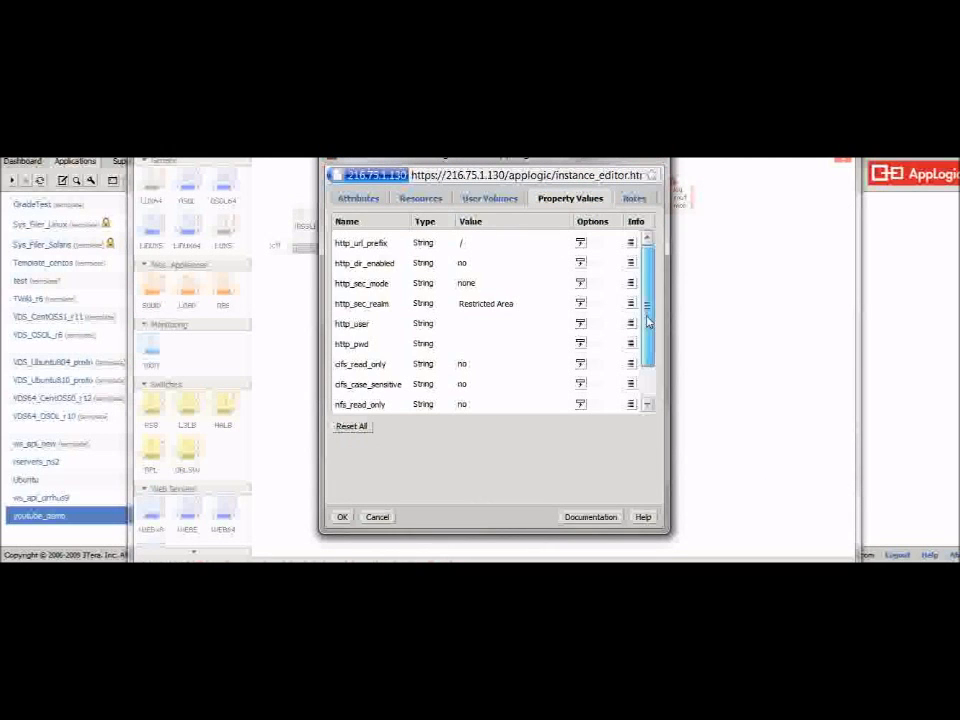
{"action": "scroll", "coordinate": [607, 314], "scroll_direction": "down", "scroll_amount": 1}
{"action": "left_click", "coordinate": [342, 517]}
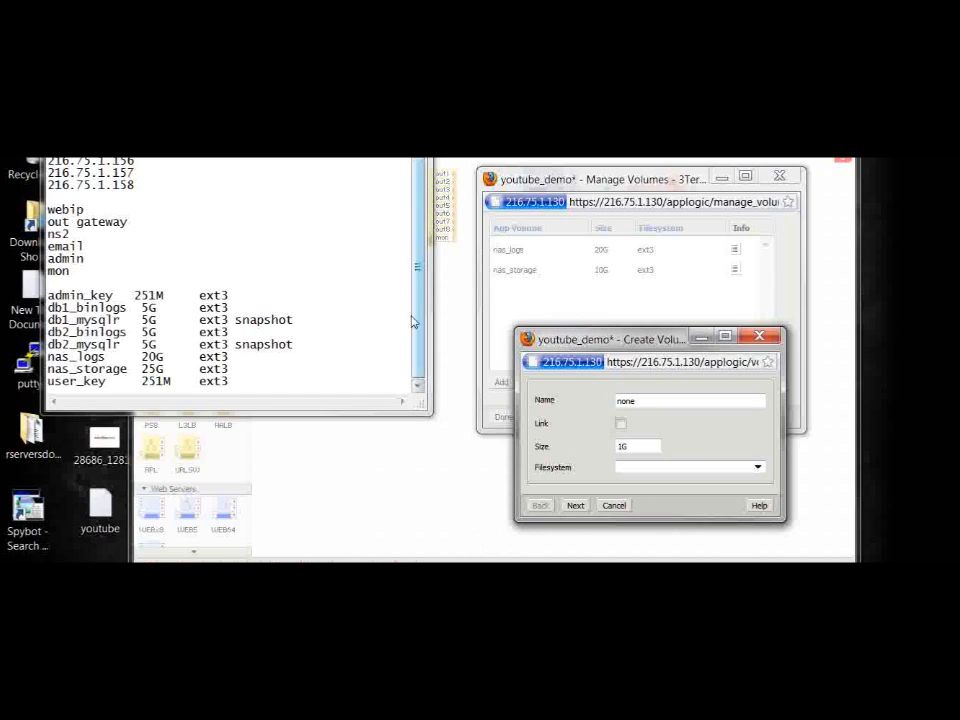
- Consult the volume list in Notepad and create an application volume named admin_key with size 251M and the ext3 filesystem
{"action": "left_click", "coordinate": [293, 279]}
{"action": "scroll", "coordinate": [310, 264], "scroll_direction": "up", "scroll_amount": 1}
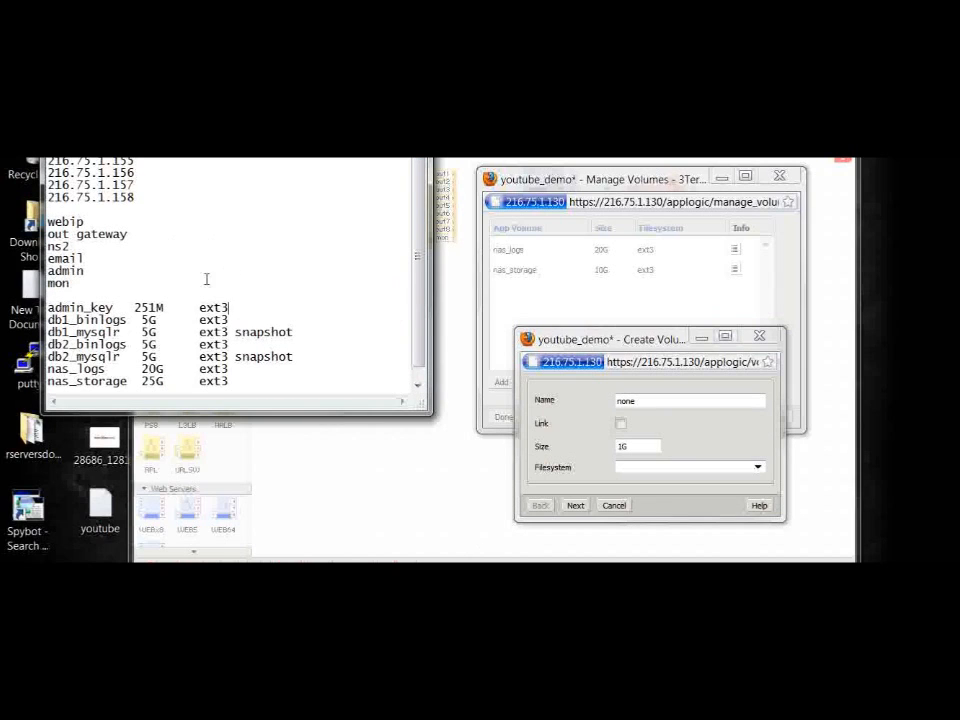
{"action": "scroll", "coordinate": [206, 279], "scroll_direction": "down", "scroll_amount": 1}
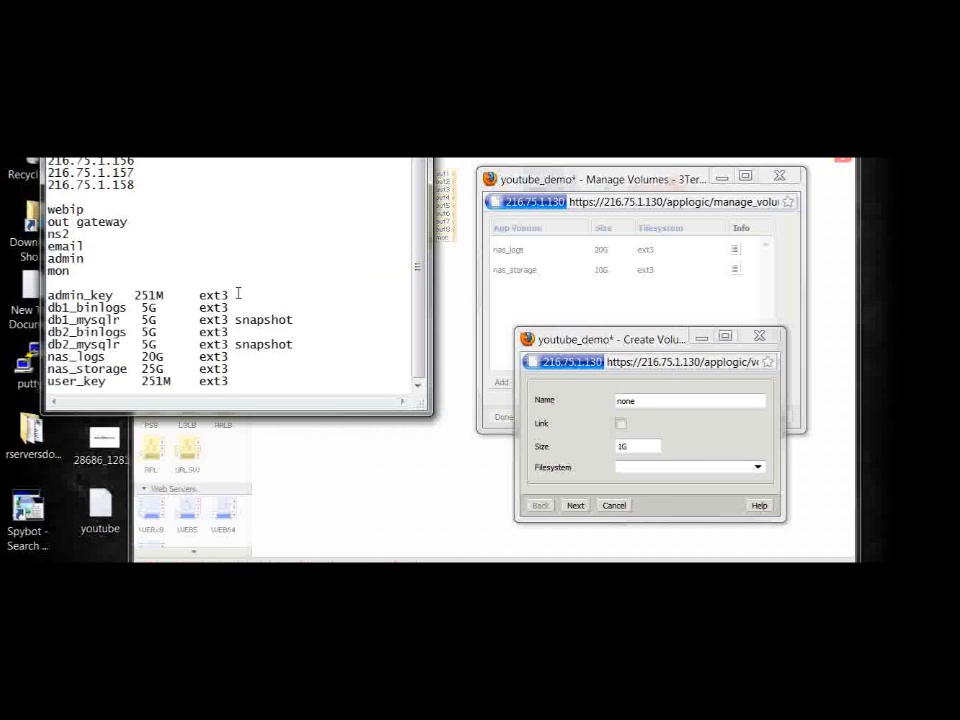
{"action": "scroll", "coordinate": [238, 293], "scroll_direction": "up", "scroll_amount": 1}
{"action": "left_click_drag", "start_coordinate": [664, 341], "coordinate": [641, 321]}
{"action": "double_click", "coordinate": [628, 378]}
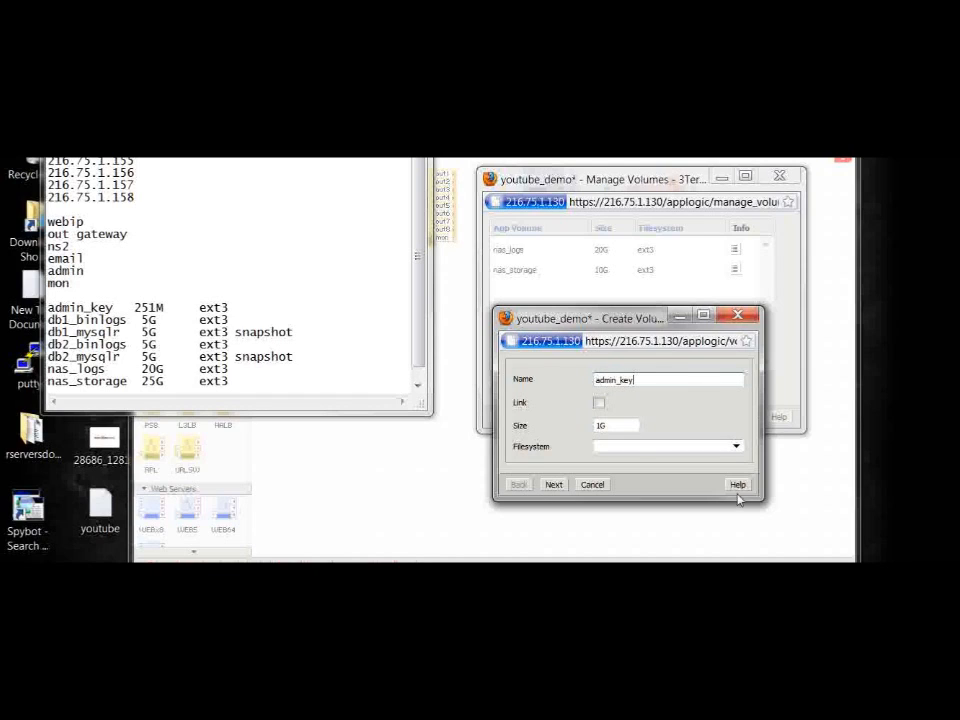
{"action": "left_click_drag", "start_coordinate": [621, 426], "coordinate": [551, 418]}
{"action": "type", "text": "251M"}
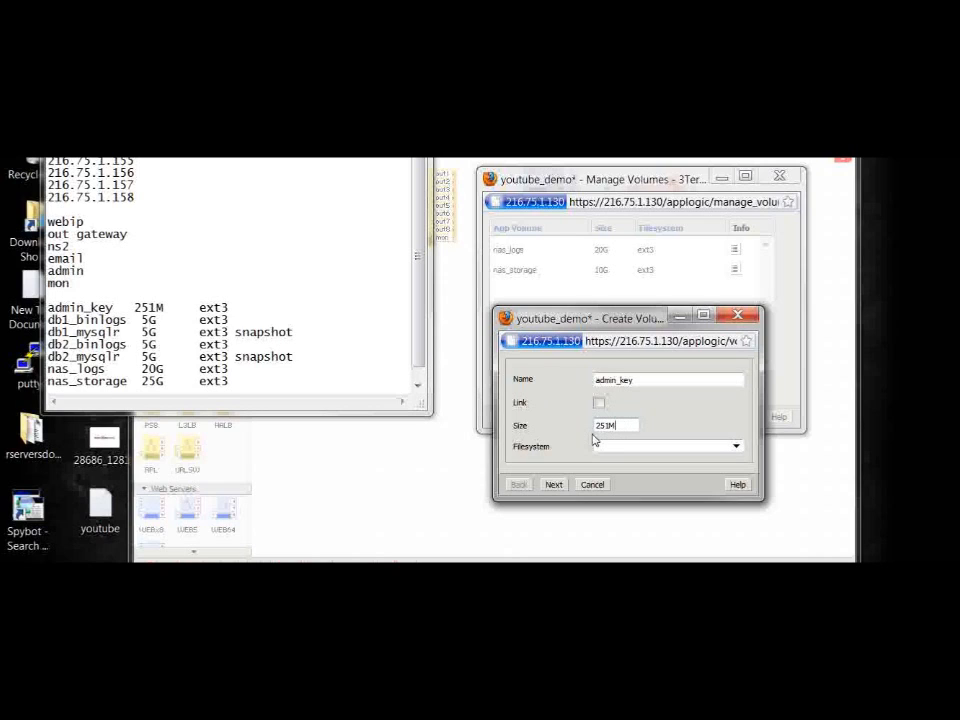
{"action": "left_click", "coordinate": [629, 448]}
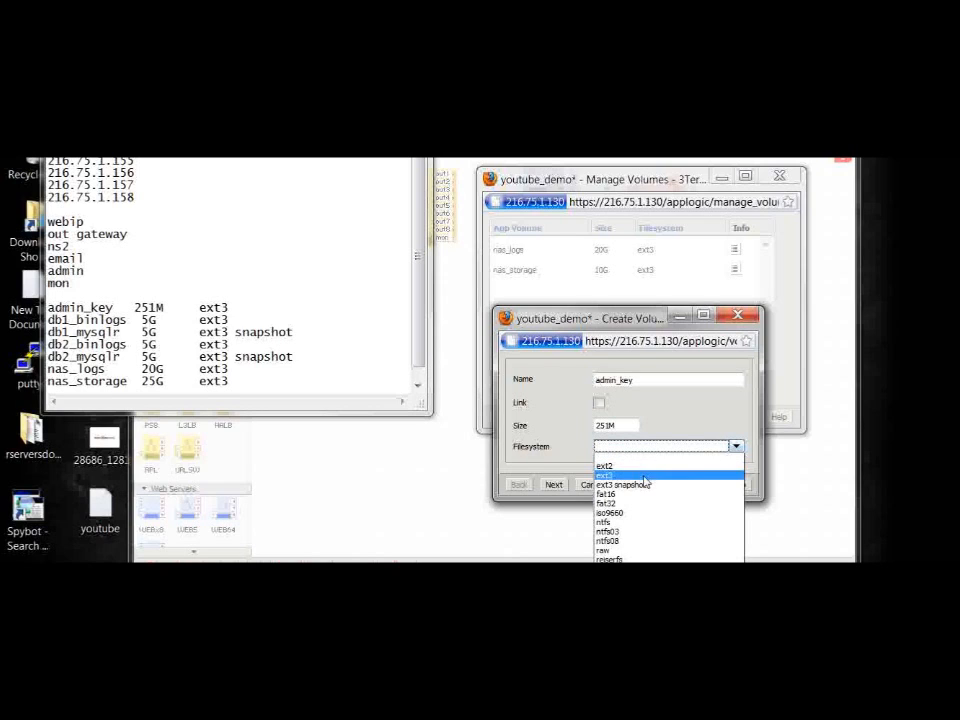
{"action": "left_click", "coordinate": [632, 471]}
{"action": "left_click", "coordinate": [553, 484]}
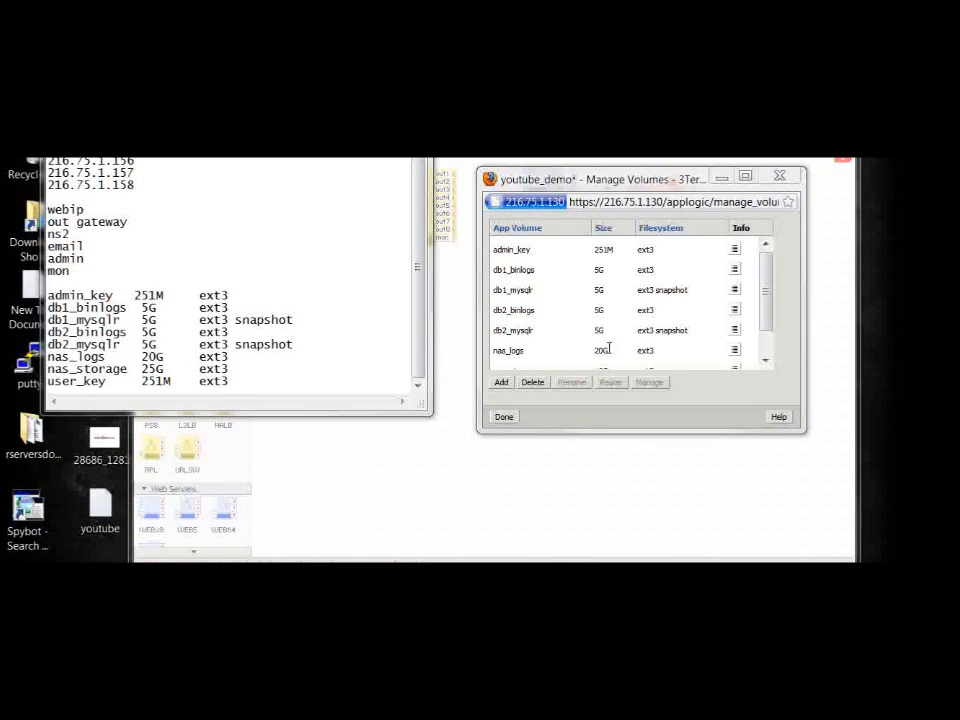
- Review the full list of youtube_demo application volumes, close the volume manager and move the Notepad list lower on the screen
{"action": "left_click_drag", "start_coordinate": [766, 292], "coordinate": [767, 320]}
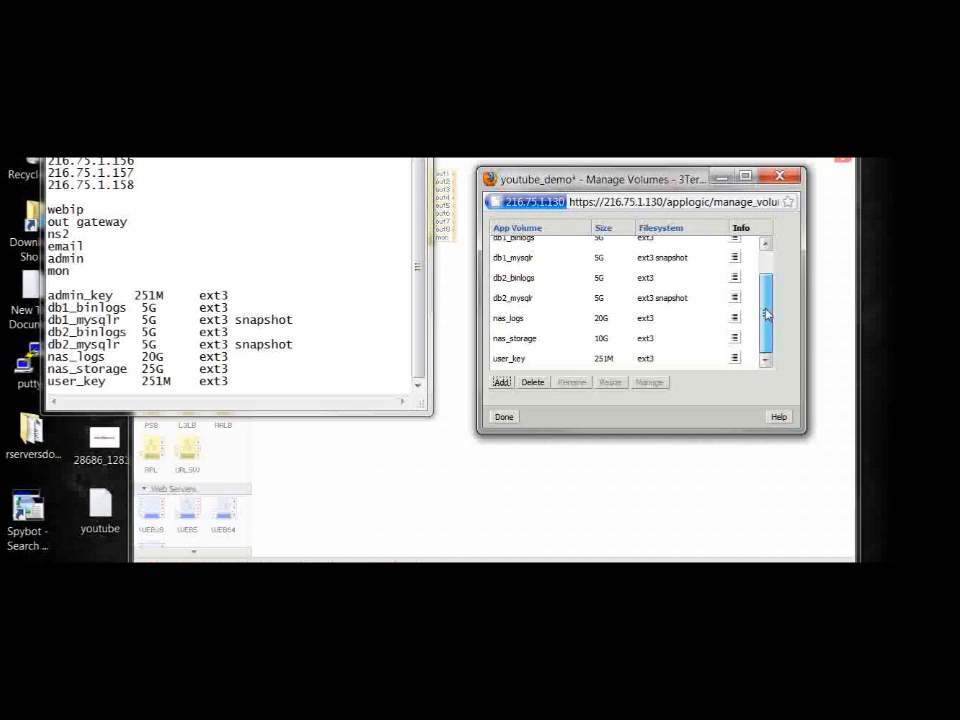
{"action": "left_click_drag", "start_coordinate": [766, 315], "coordinate": [768, 279]}
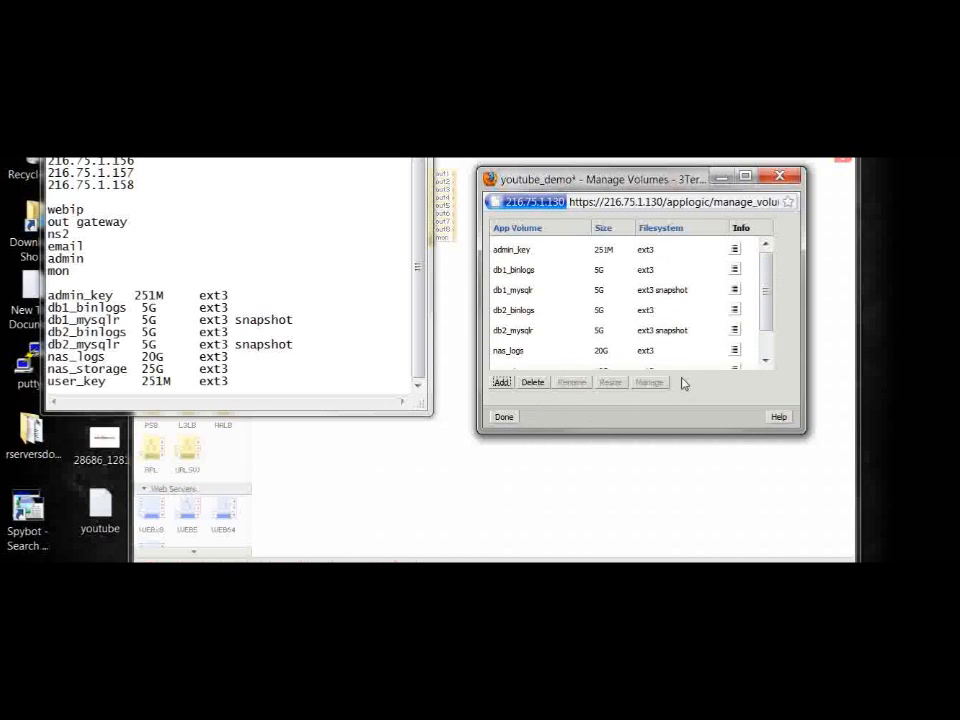
{"action": "left_click", "coordinate": [503, 418]}
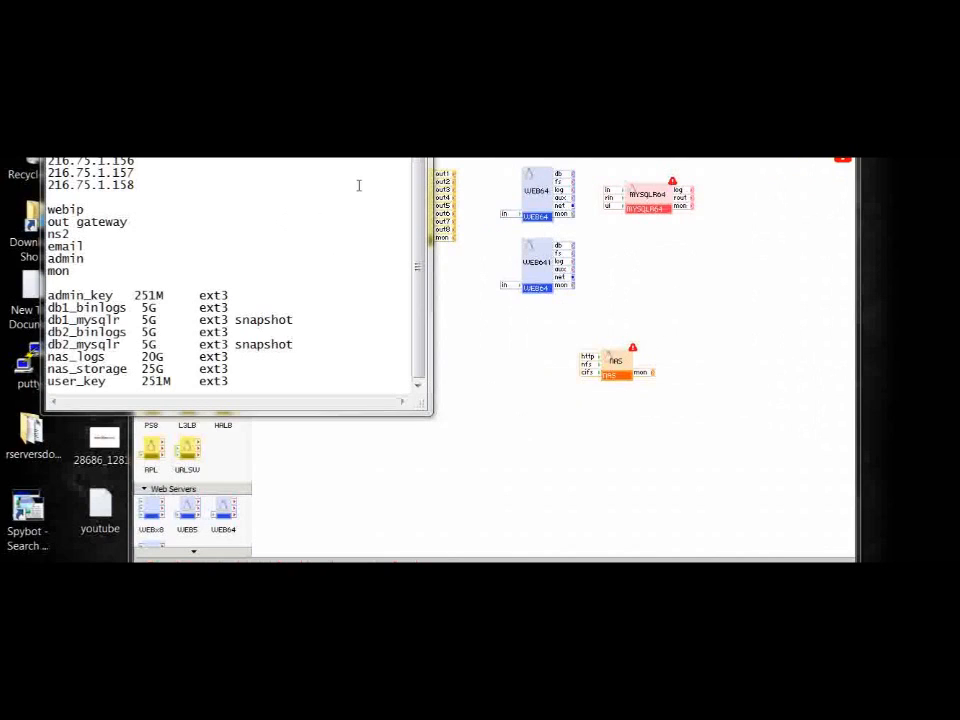
{"action": "left_click_drag", "start_coordinate": [305, 108], "coordinate": [367, 233]}
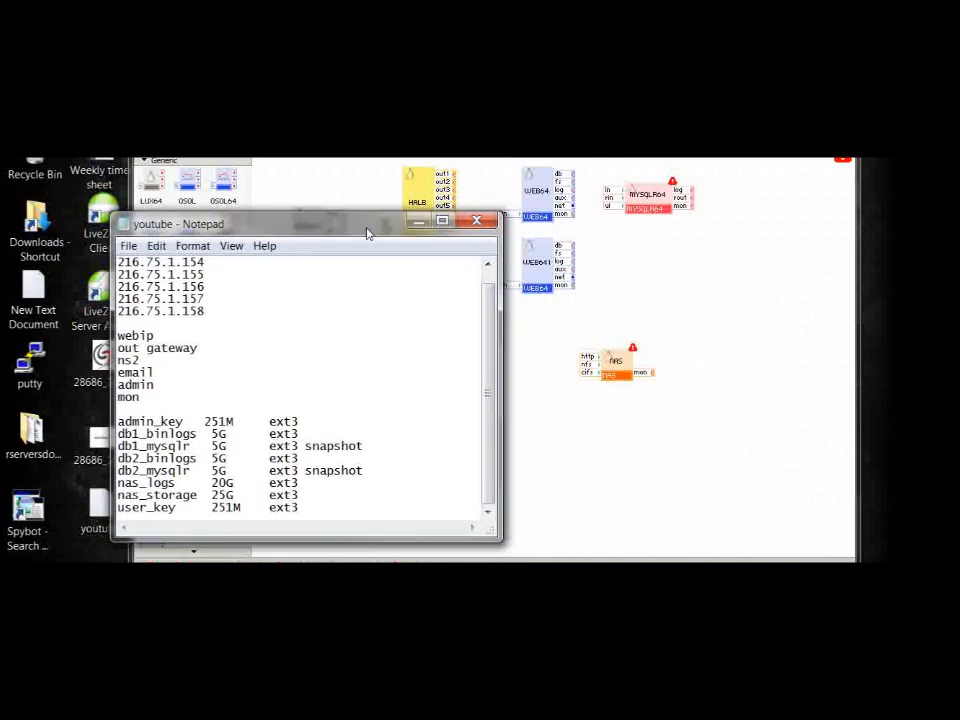
- Assign the nas_storage application volume to the NAS appliance's data volume and save the settings
{"action": "left_click", "coordinate": [612, 368]}
{"action": "right_click", "coordinate": [612, 368]}
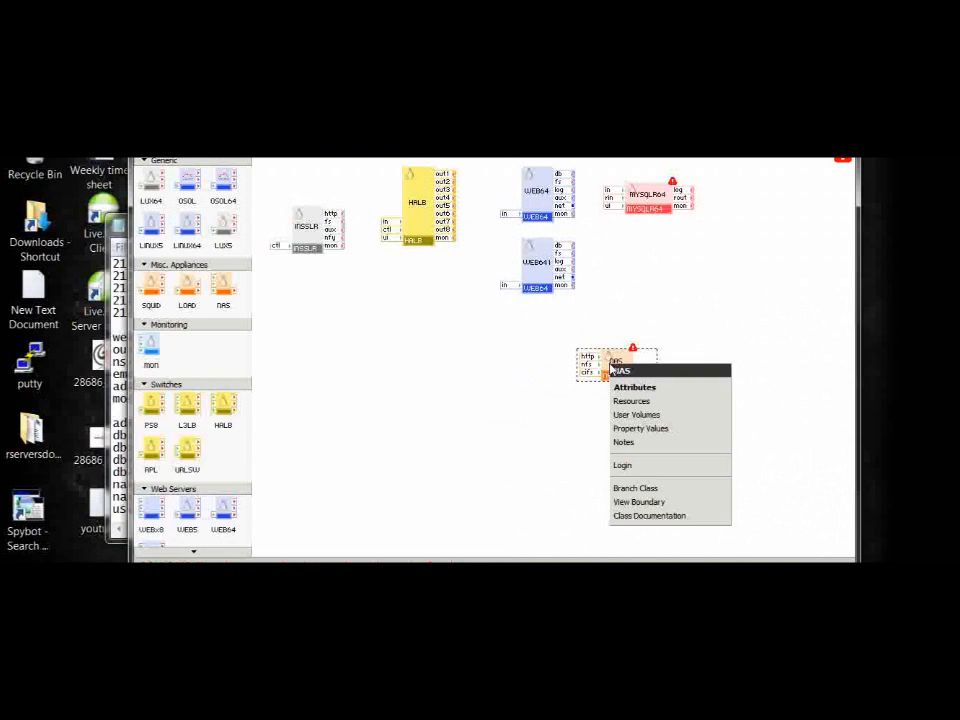
{"action": "left_click", "coordinate": [659, 414]}
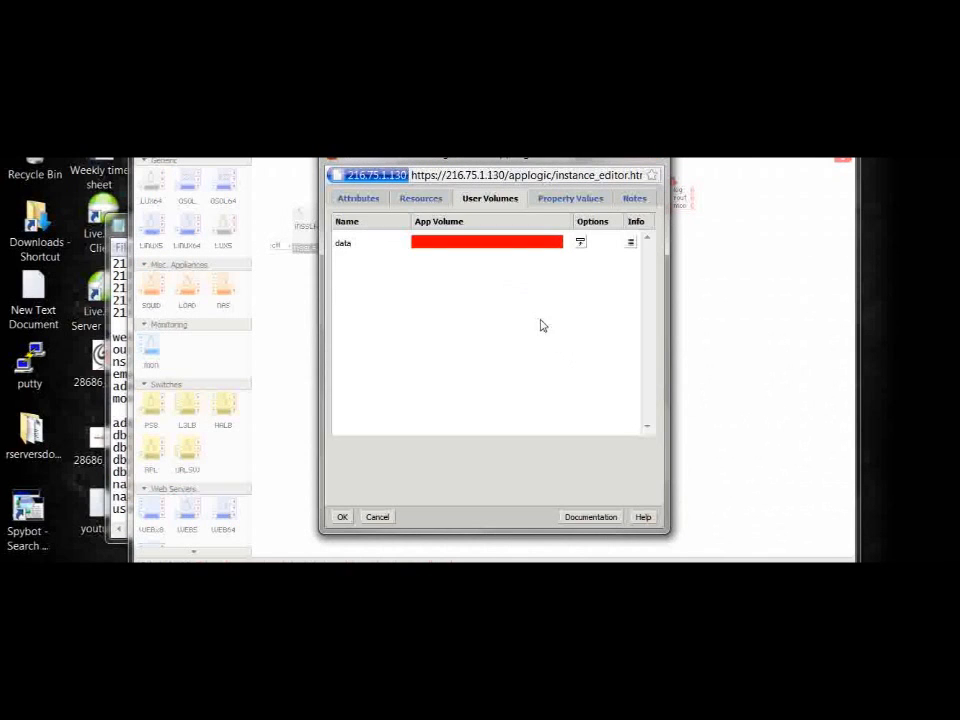
{"action": "left_click", "coordinate": [553, 243]}
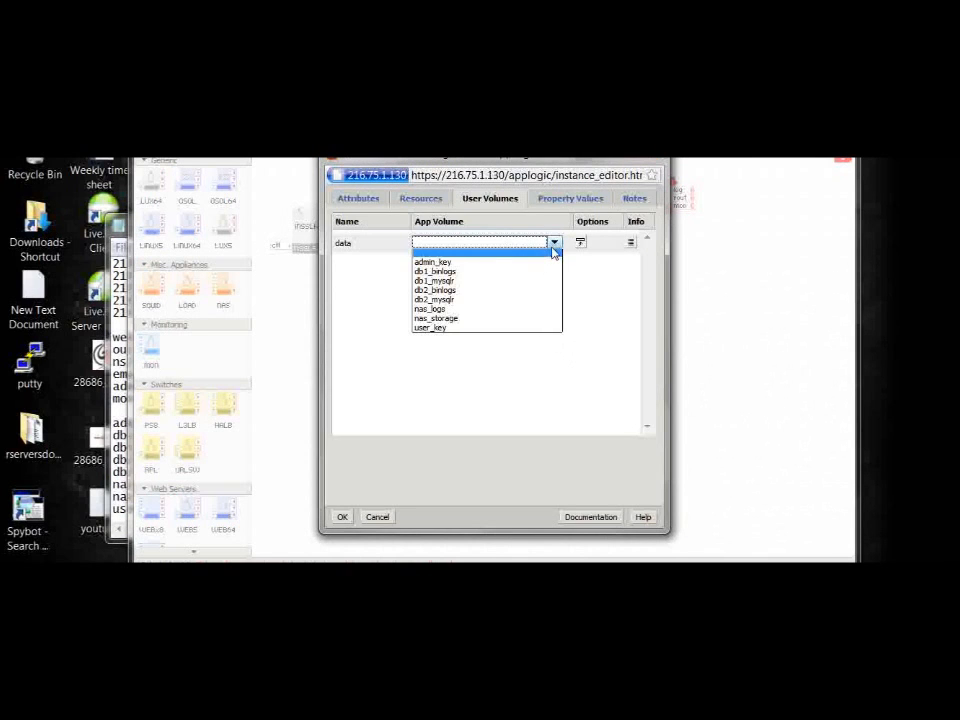
{"action": "left_click", "coordinate": [530, 318]}
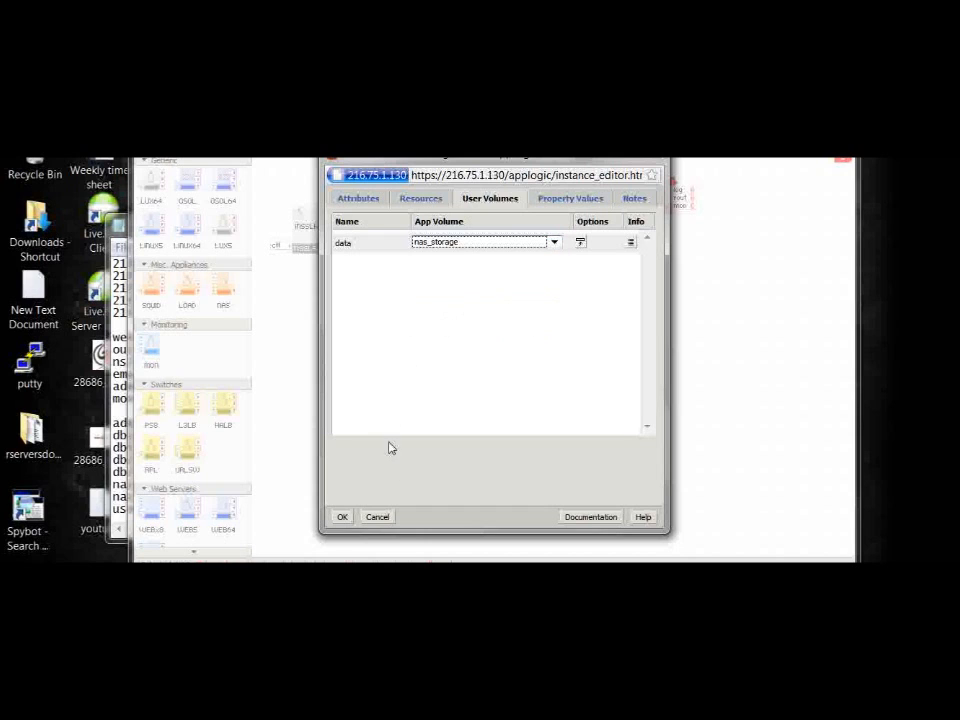
{"action": "left_click", "coordinate": [342, 517]}
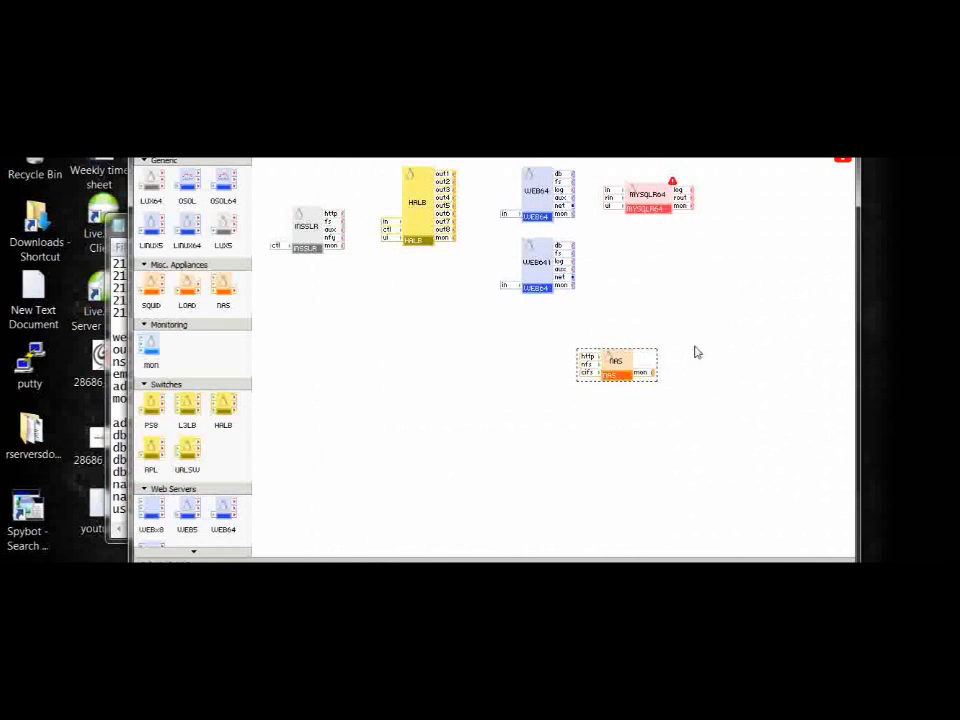
- In MYSQLR64's user volumes, assign db1_binlogs to both data and binlogs, leaving old_data empty
{"action": "right_click", "coordinate": [652, 198]}
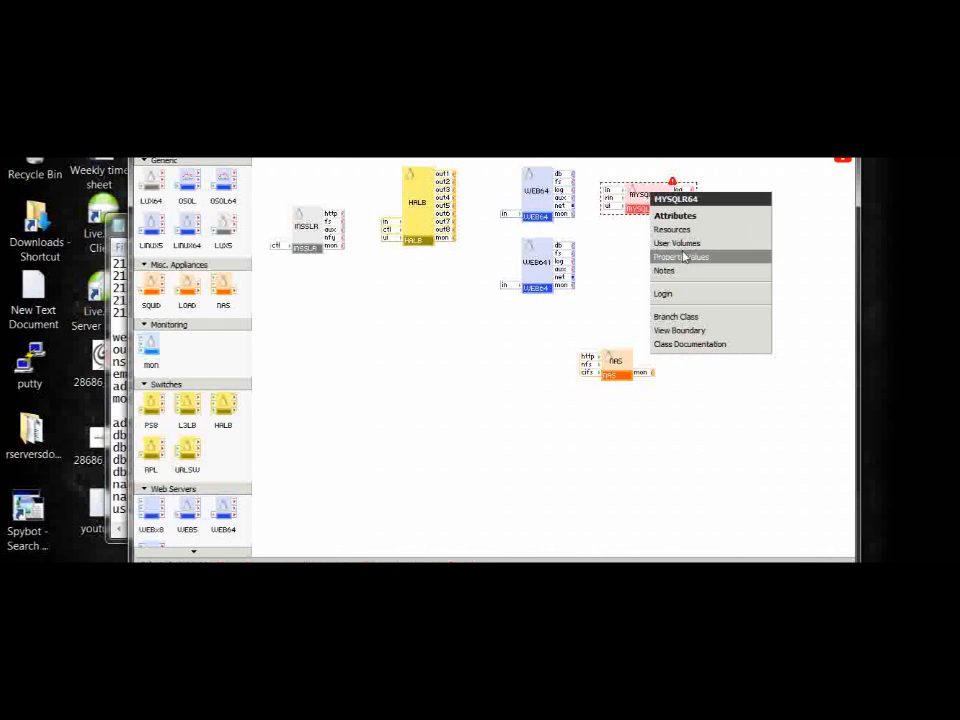
{"action": "left_click", "coordinate": [679, 251]}
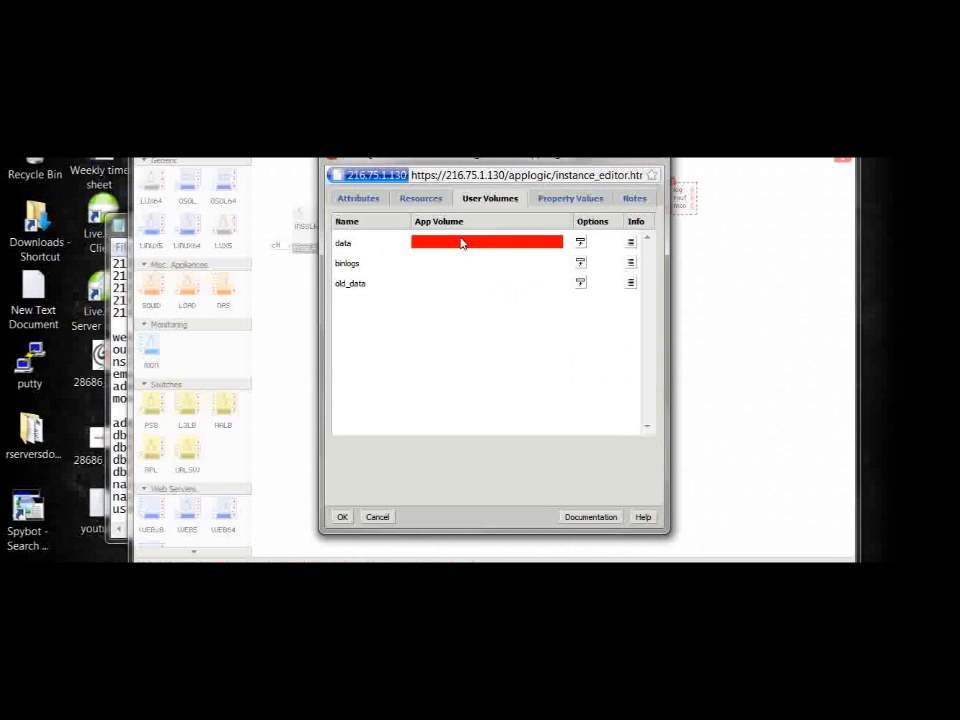
{"action": "left_click", "coordinate": [461, 243]}
{"action": "left_click", "coordinate": [553, 242]}
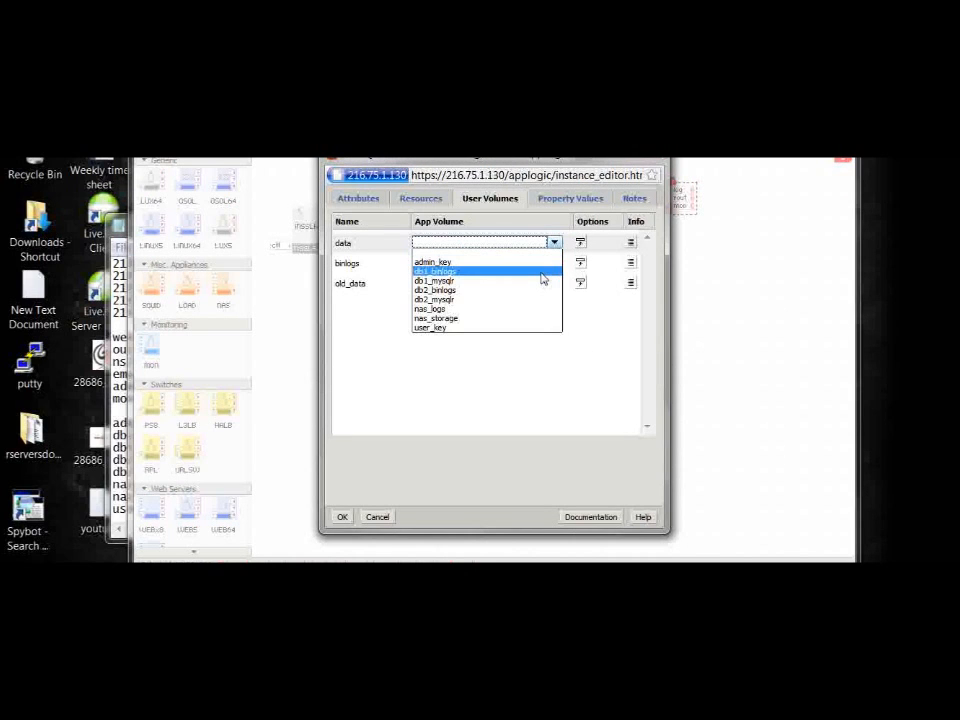
{"action": "left_click", "coordinate": [541, 273]}
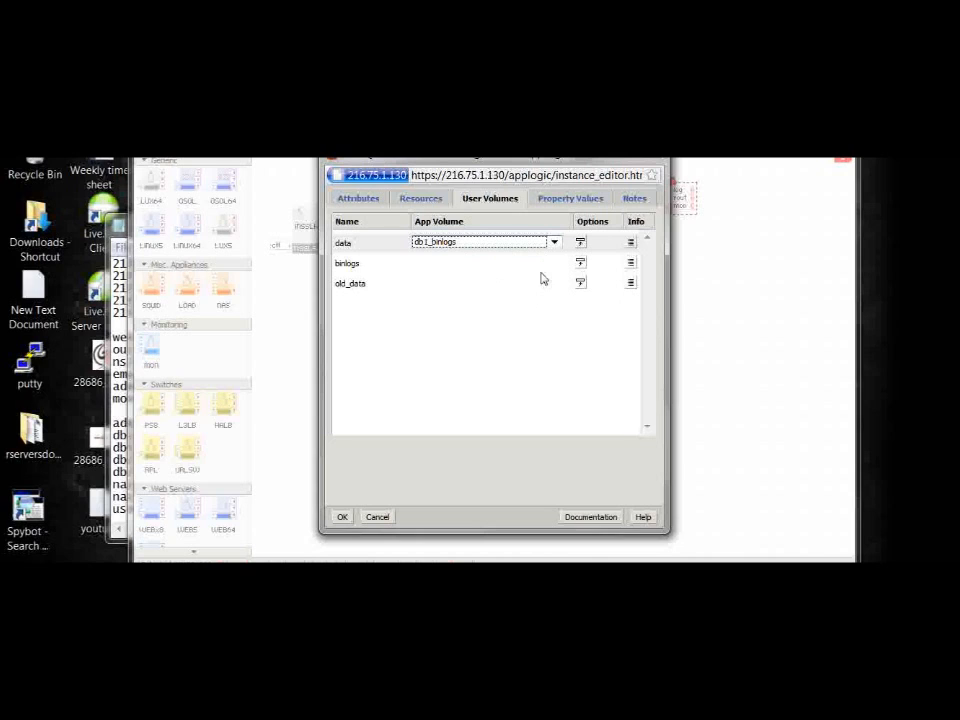
{"action": "left_click", "coordinate": [530, 265]}
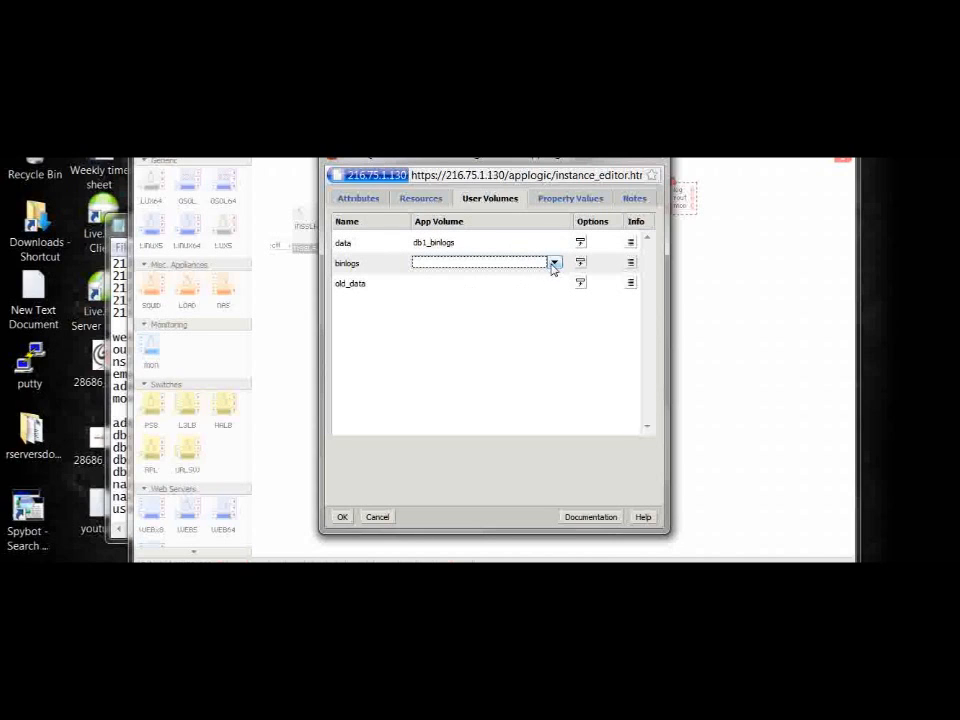
{"action": "left_click", "coordinate": [553, 262]}
{"action": "left_click", "coordinate": [530, 291]}
{"action": "left_click", "coordinate": [504, 287]}
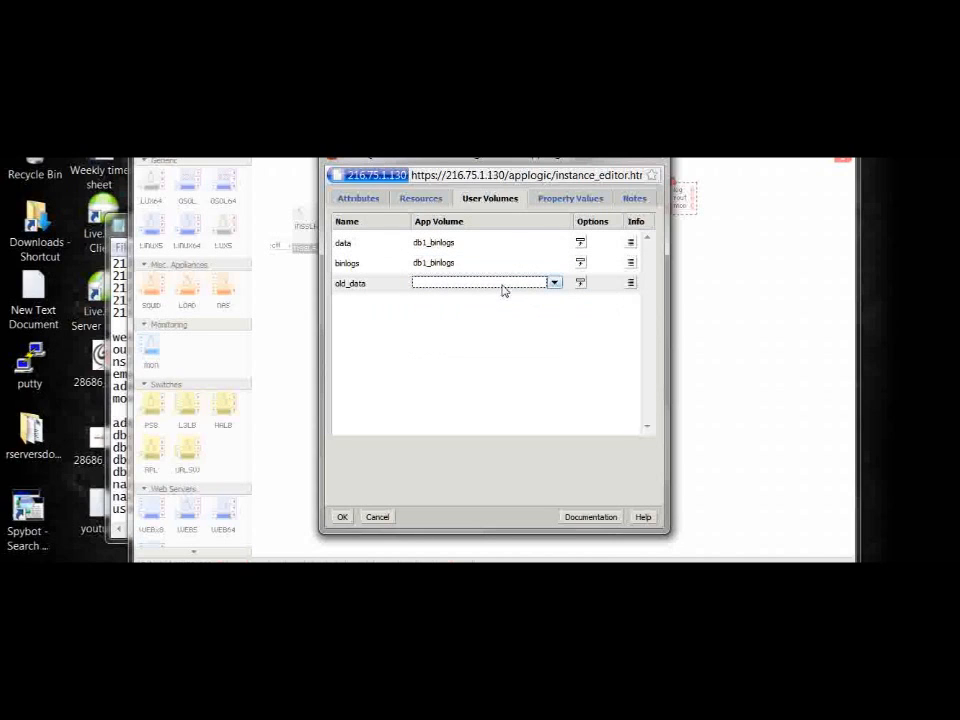
{"action": "left_click", "coordinate": [553, 283]}
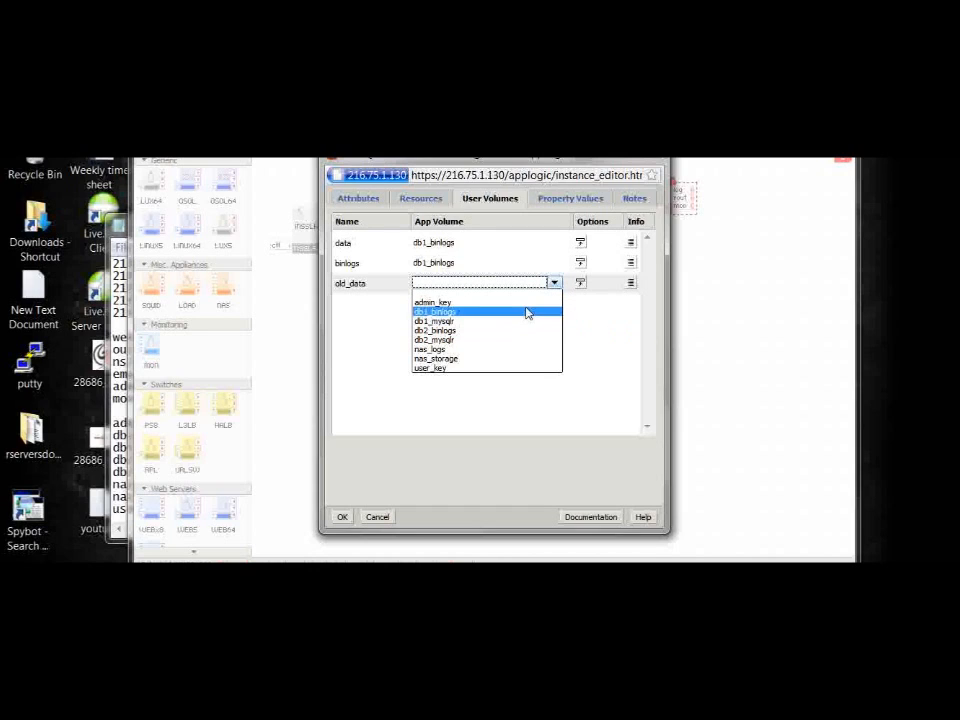
{"action": "left_click", "coordinate": [627, 350]}
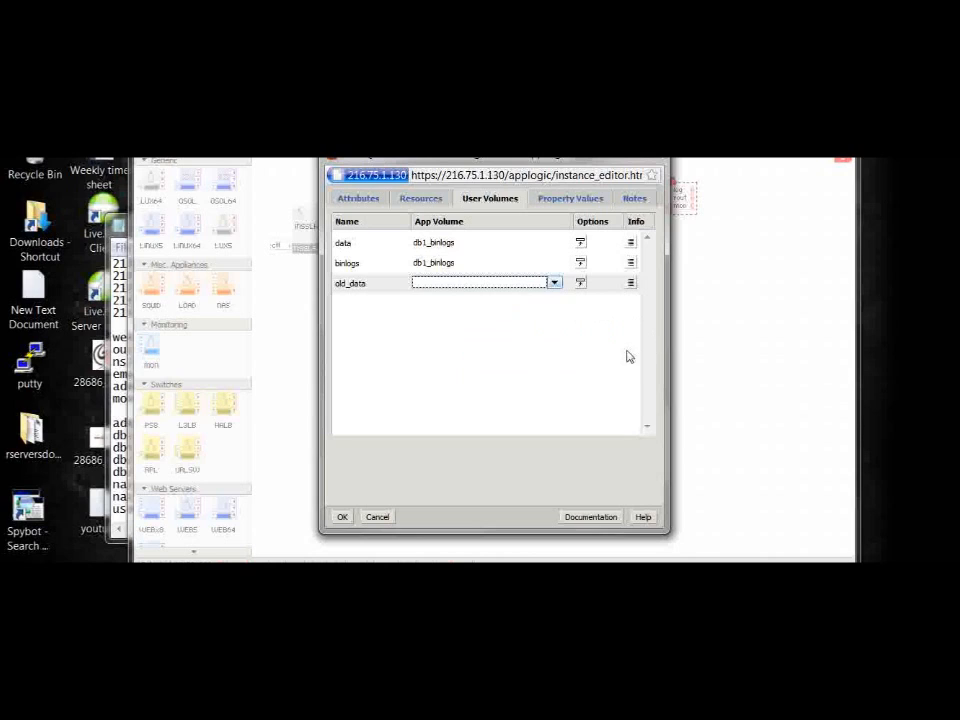
{"action": "left_click", "coordinate": [520, 248]}
{"action": "left_click", "coordinate": [553, 242]}
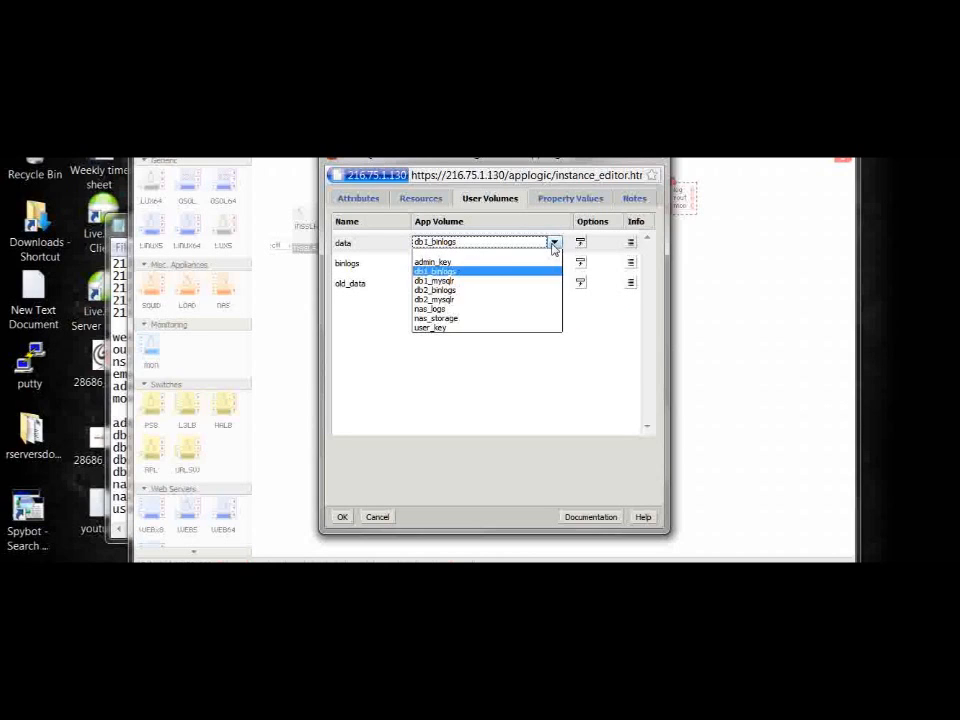
{"action": "left_click", "coordinate": [519, 318]}
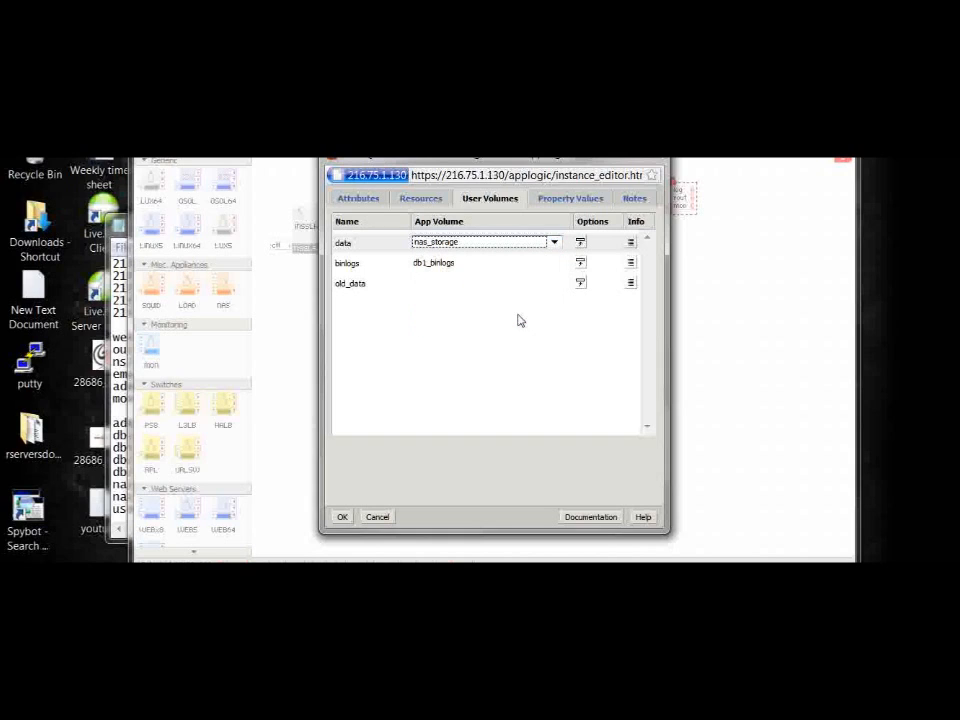
{"action": "left_click", "coordinate": [553, 242]}
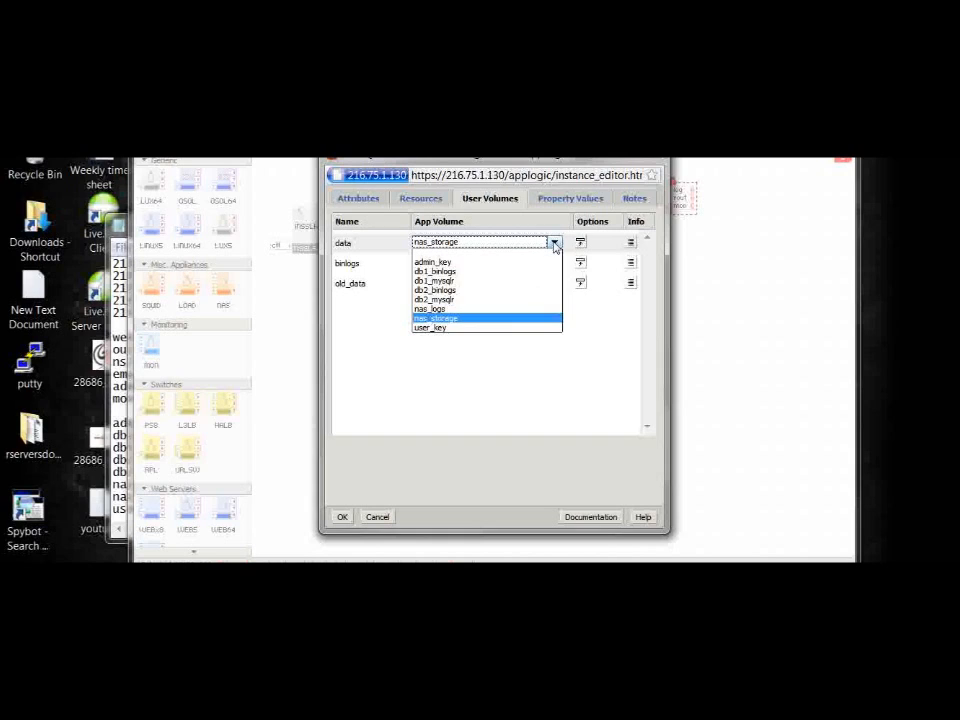
{"action": "left_click", "coordinate": [519, 255]}
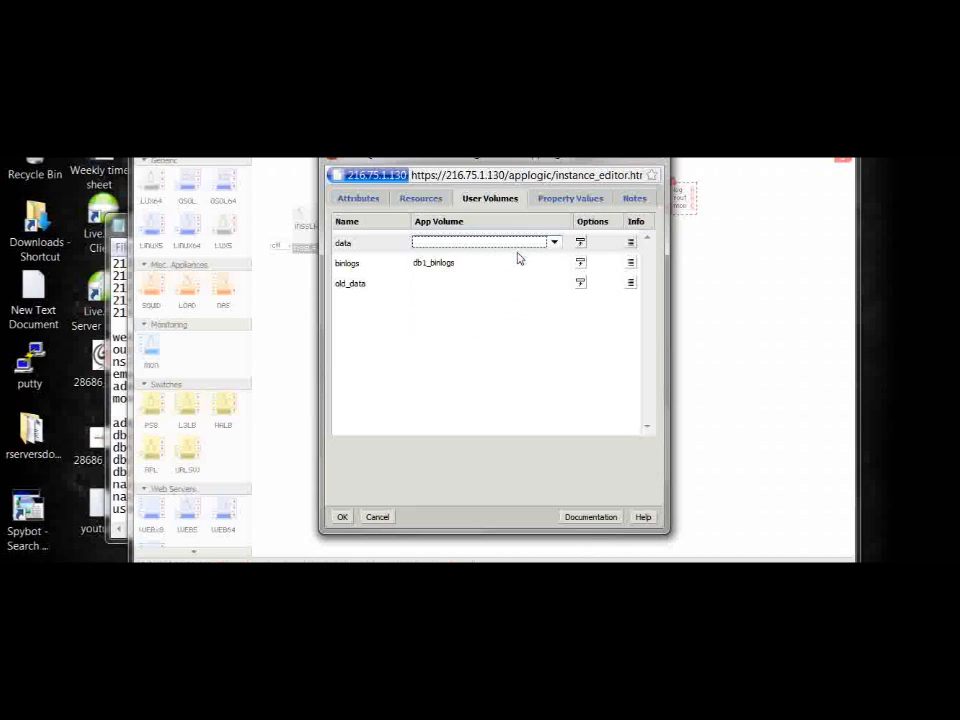
- Assign the db1_mysqlr application volume to MYSQLR64's data volume and save the appliance settings
{"action": "left_click", "coordinate": [553, 242]}
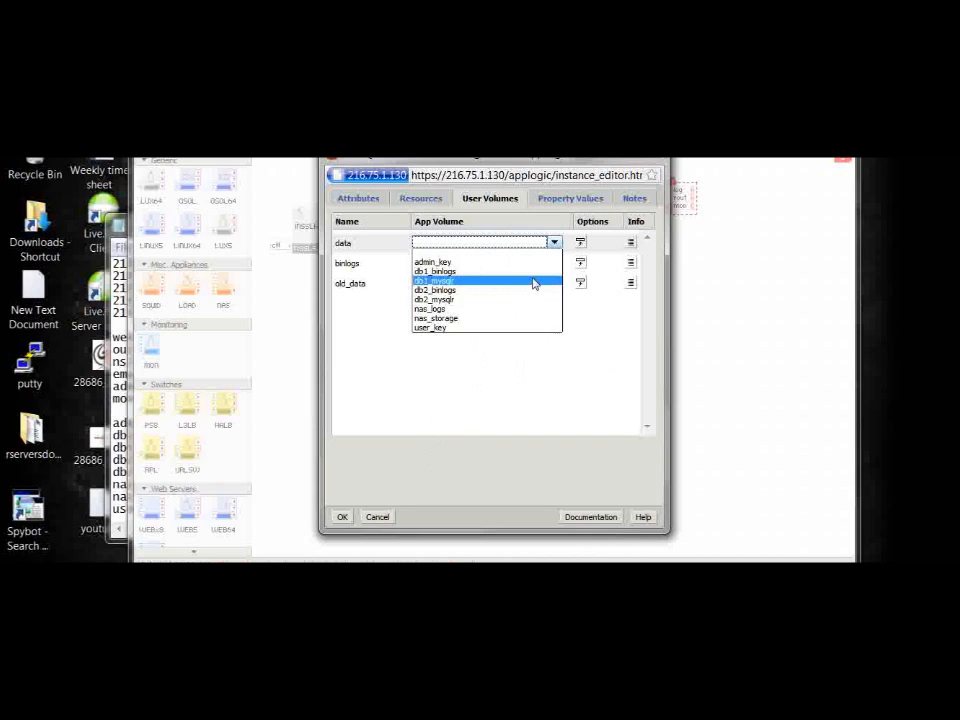
{"action": "left_click", "coordinate": [534, 281]}
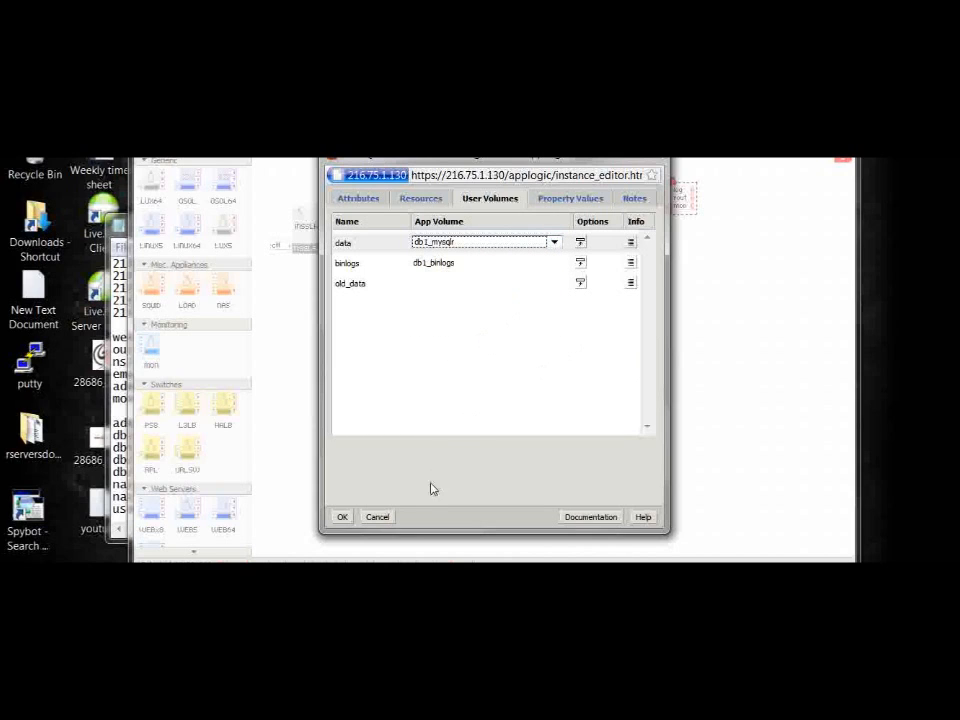
{"action": "left_click", "coordinate": [341, 518]}
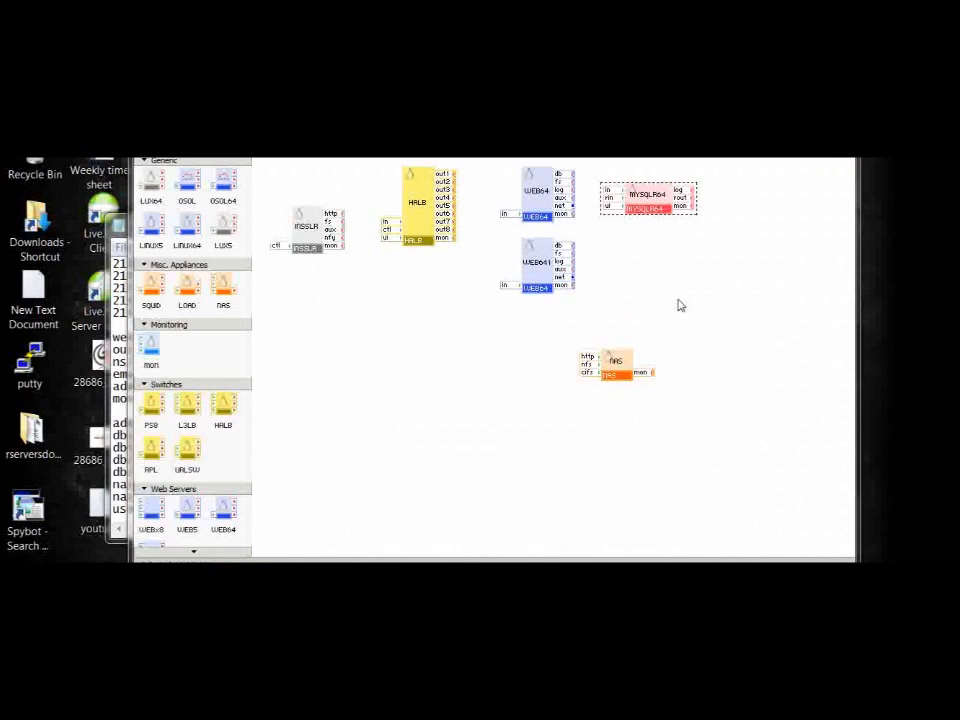
{"action": "left_click", "coordinate": [262, 141]}
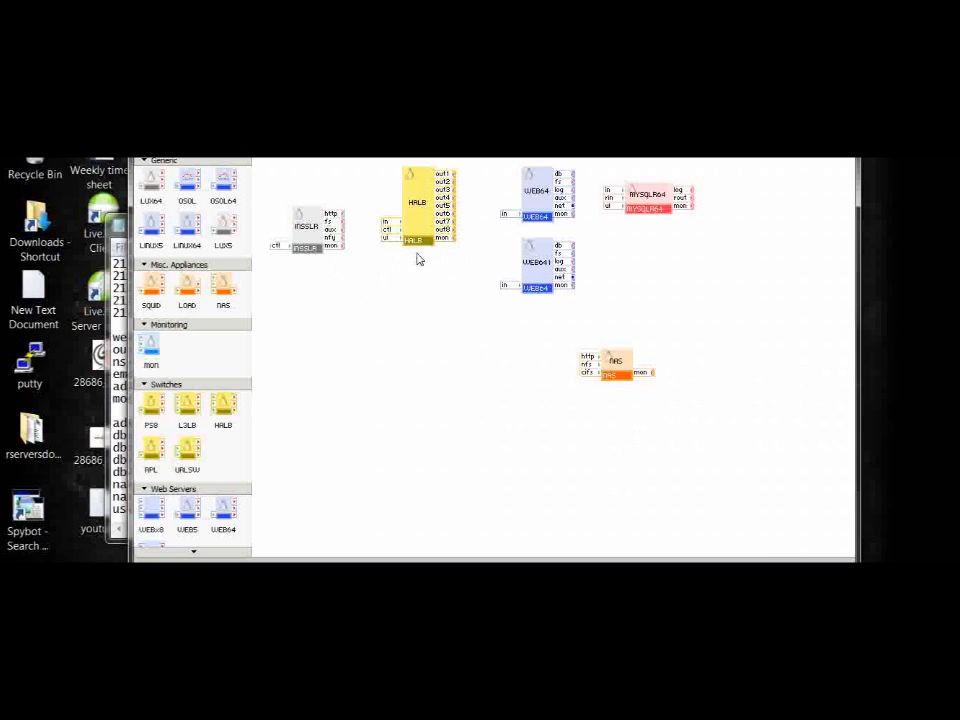
- Rearrange the HALB, INSSLR, WEB64, MYSQLR64 and NAS appliances, spacing the main chain out and placing NAS well below the web servers
{"action": "left_click_drag", "start_coordinate": [422, 235], "coordinate": [399, 246]}
{"action": "left_click_drag", "start_coordinate": [305, 246], "coordinate": [295, 250]}
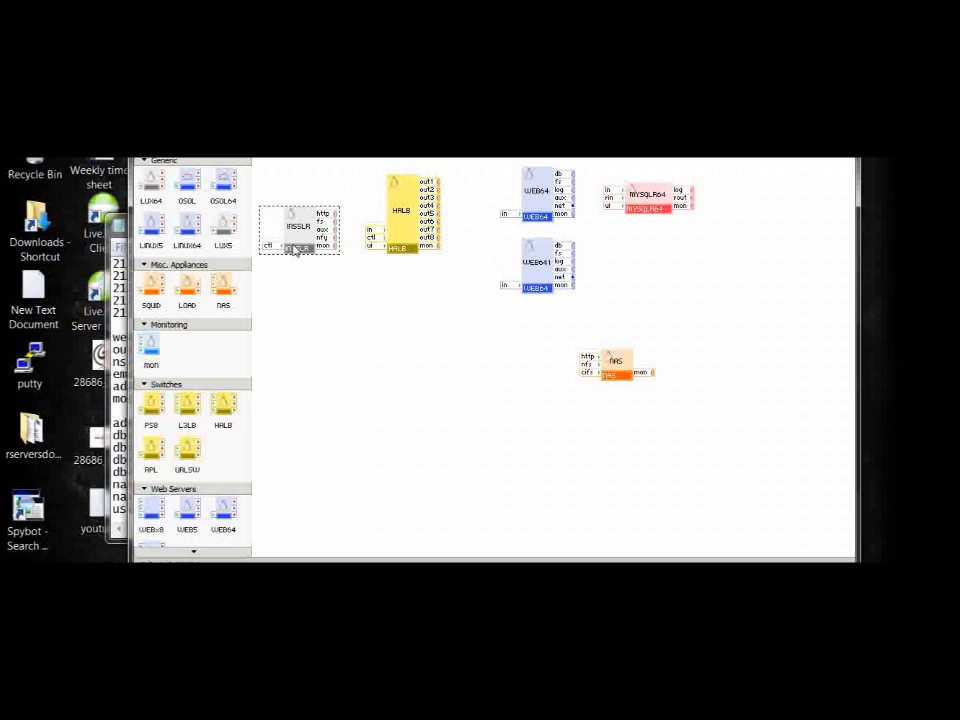
{"action": "left_click_drag", "start_coordinate": [531, 218], "coordinate": [513, 252]}
{"action": "left_click_drag", "start_coordinate": [651, 216], "coordinate": [635, 201]}
{"action": "left_click", "coordinate": [607, 370]}
{"action": "left_click_drag", "start_coordinate": [607, 370], "coordinate": [496, 474]}
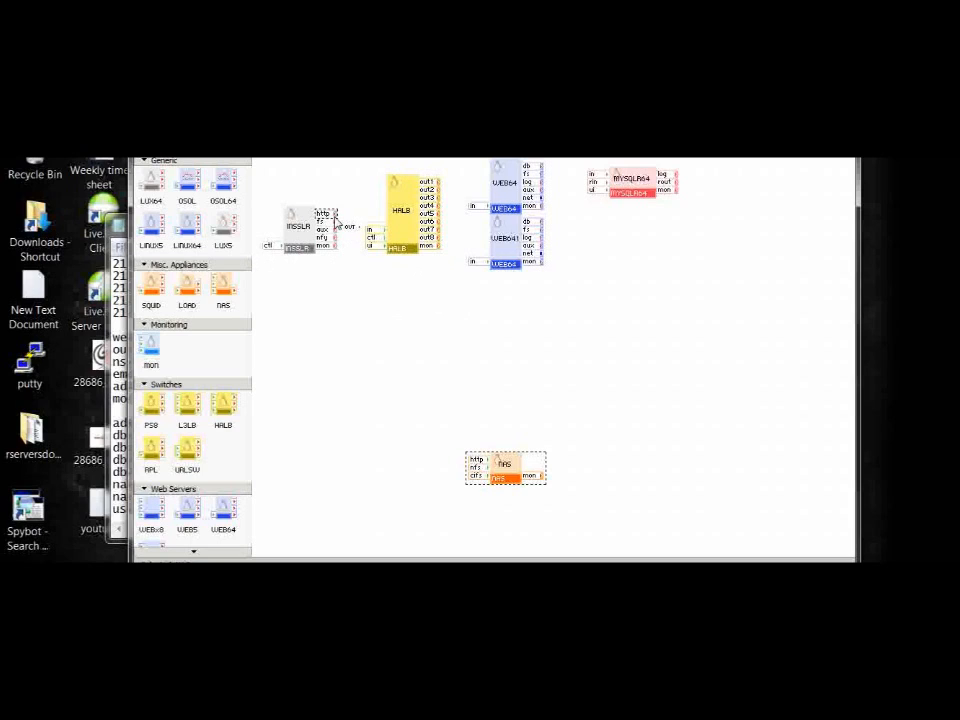
- Connect INSSLR's http output to HALB's in terminal, and HALB's out1 and out2 to the two web servers' in terminals
{"action": "left_click", "coordinate": [369, 234]}
{"action": "left_click_drag", "start_coordinate": [437, 185], "coordinate": [475, 267]}
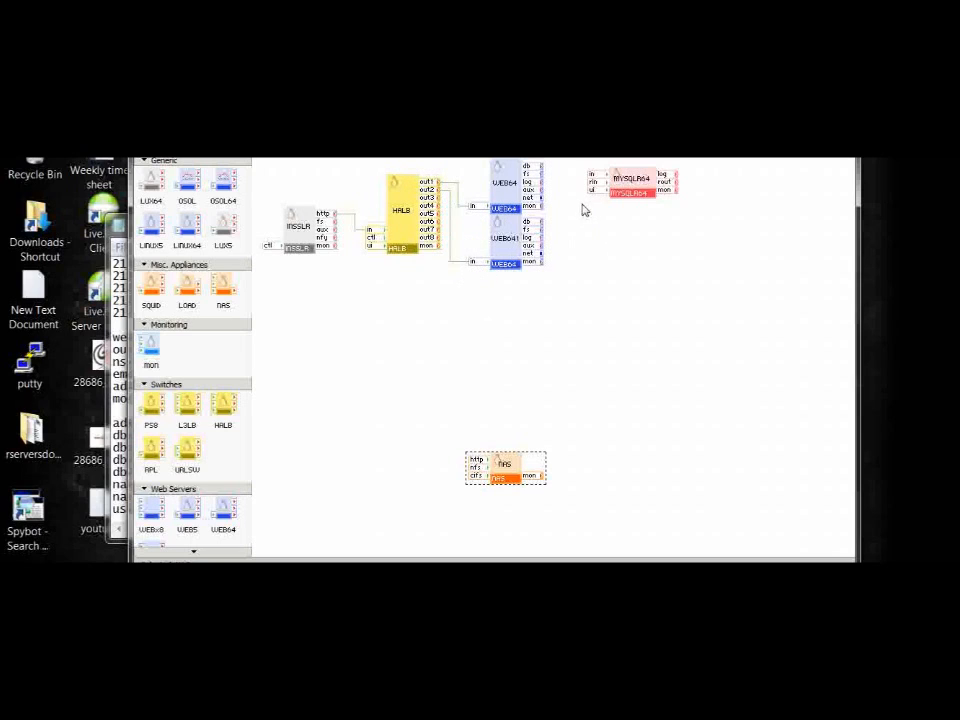
- Connect both web servers' db outputs to MYSQLR64's in terminal and their fs outputs to NAS's nfs terminal
{"action": "left_click_drag", "start_coordinate": [541, 168], "coordinate": [592, 179]}
{"action": "left_click_drag", "start_coordinate": [541, 224], "coordinate": [591, 179]}
{"action": "left_click_drag", "start_coordinate": [541, 175], "coordinate": [476, 471]}
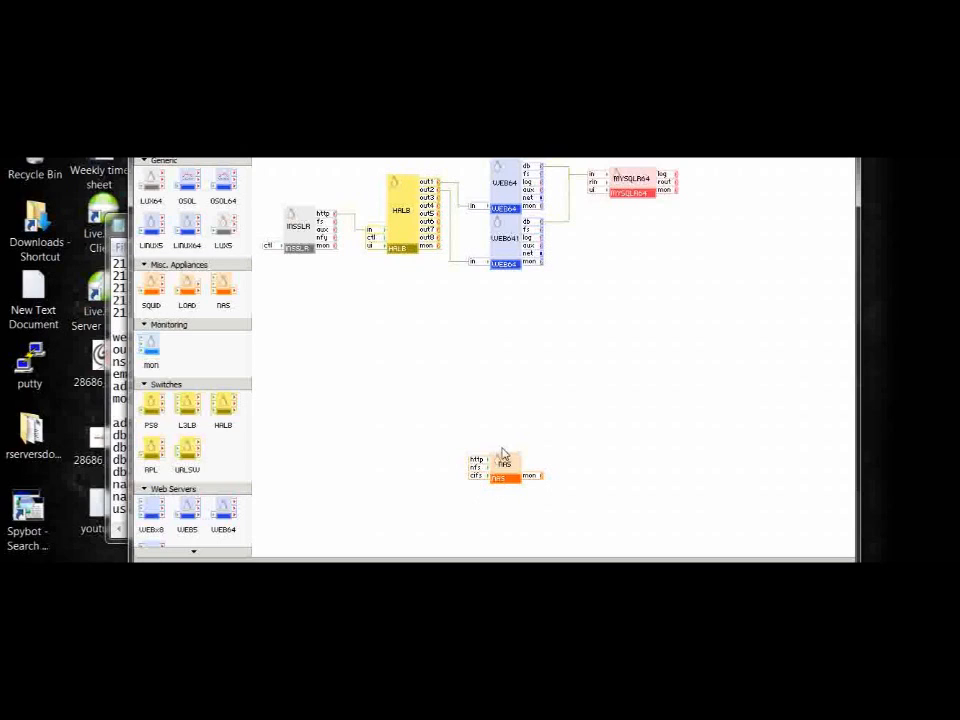
{"action": "left_click_drag", "start_coordinate": [544, 180], "coordinate": [477, 471]}
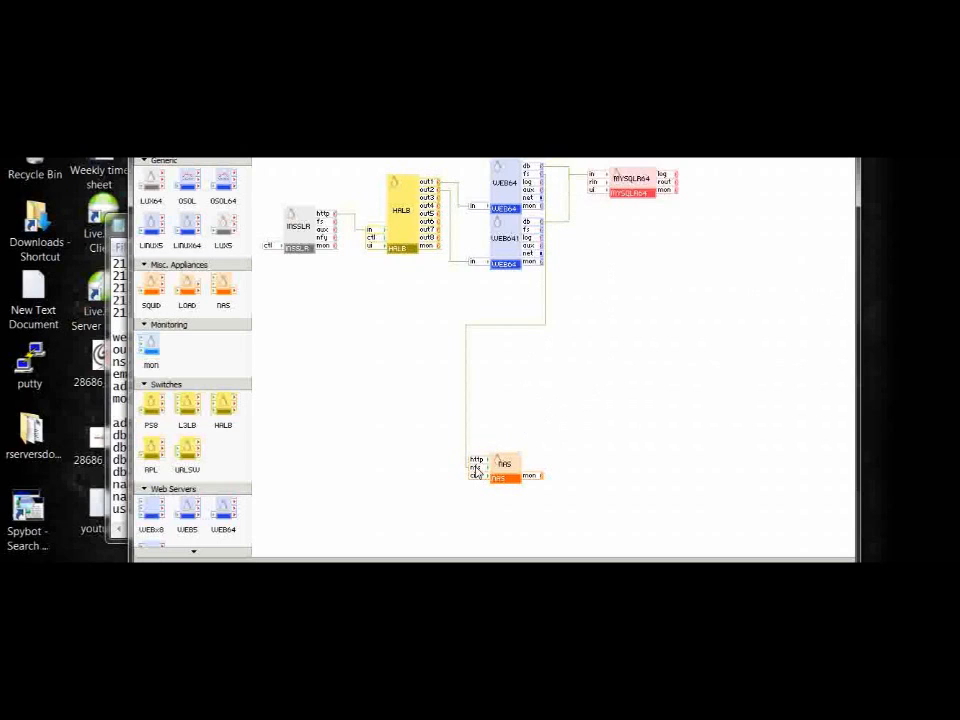
{"action": "left_click_drag", "start_coordinate": [543, 234], "coordinate": [475, 474]}
- Move NAS under MYSQLR64 and convert the web servers' NAS and MYSQLR64 links to balloon connections
{"action": "left_click_drag", "start_coordinate": [507, 472], "coordinate": [628, 414]}
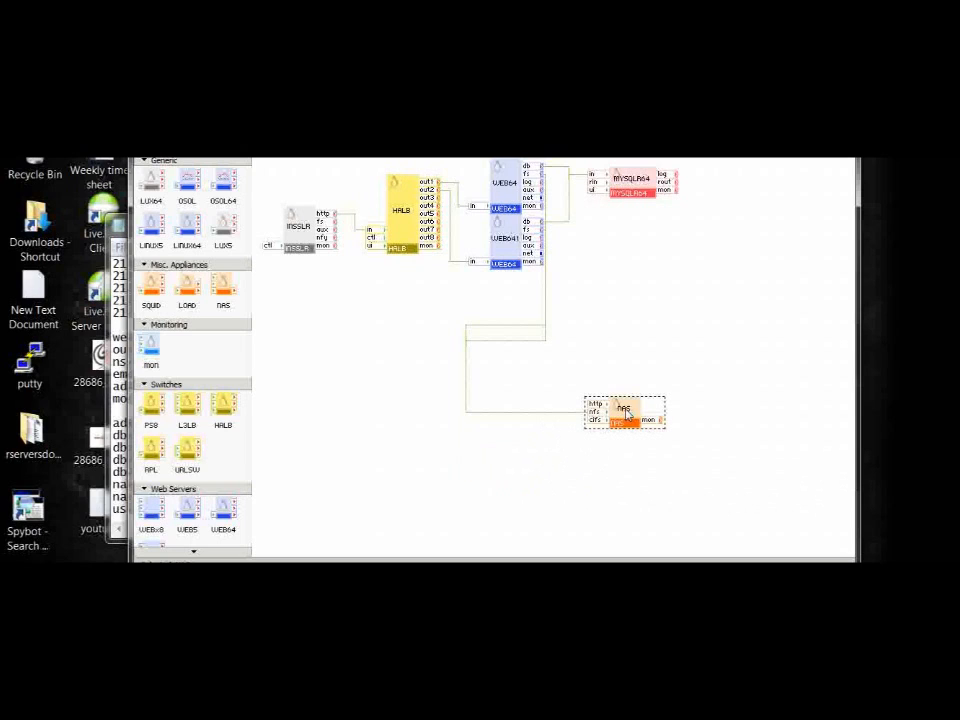
{"action": "right_click", "coordinate": [541, 346]}
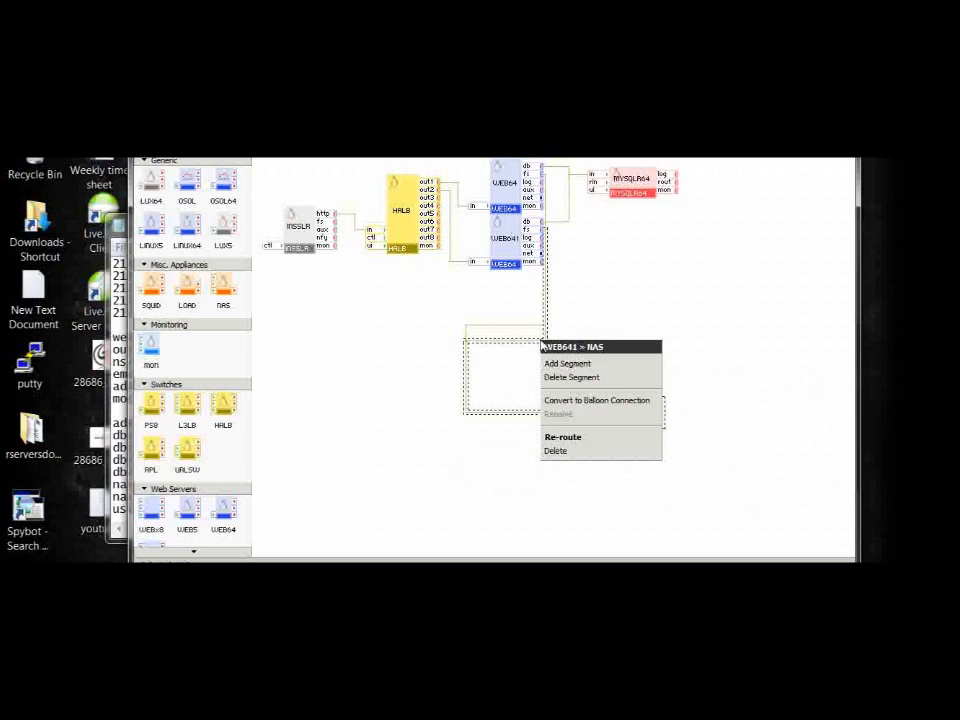
{"action": "left_click", "coordinate": [586, 404]}
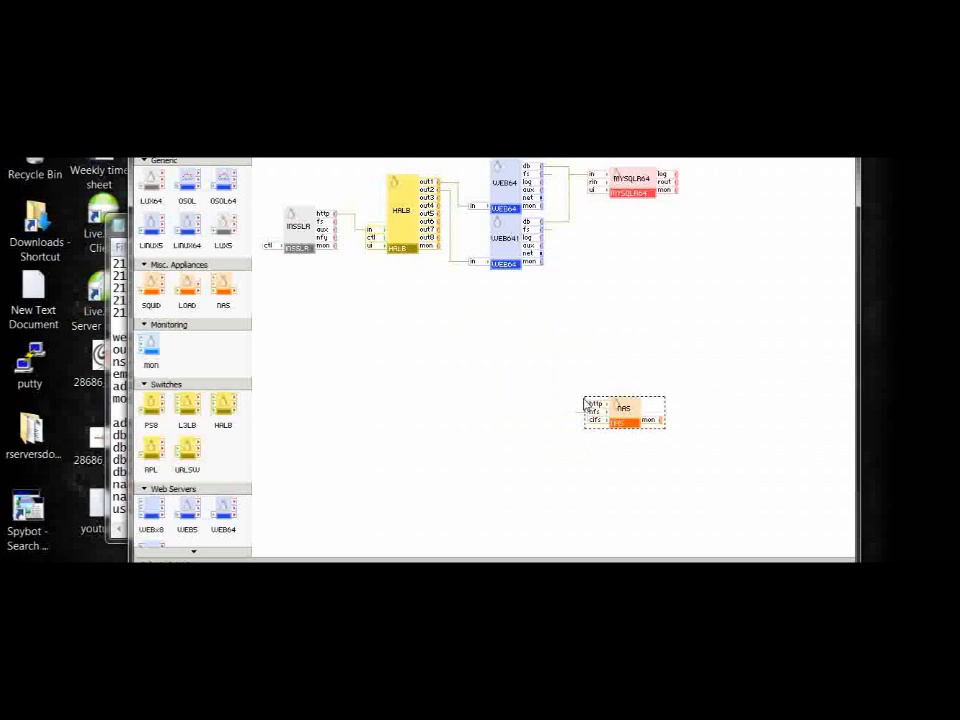
{"action": "right_click", "coordinate": [571, 215]}
{"action": "left_click", "coordinate": [615, 255]}
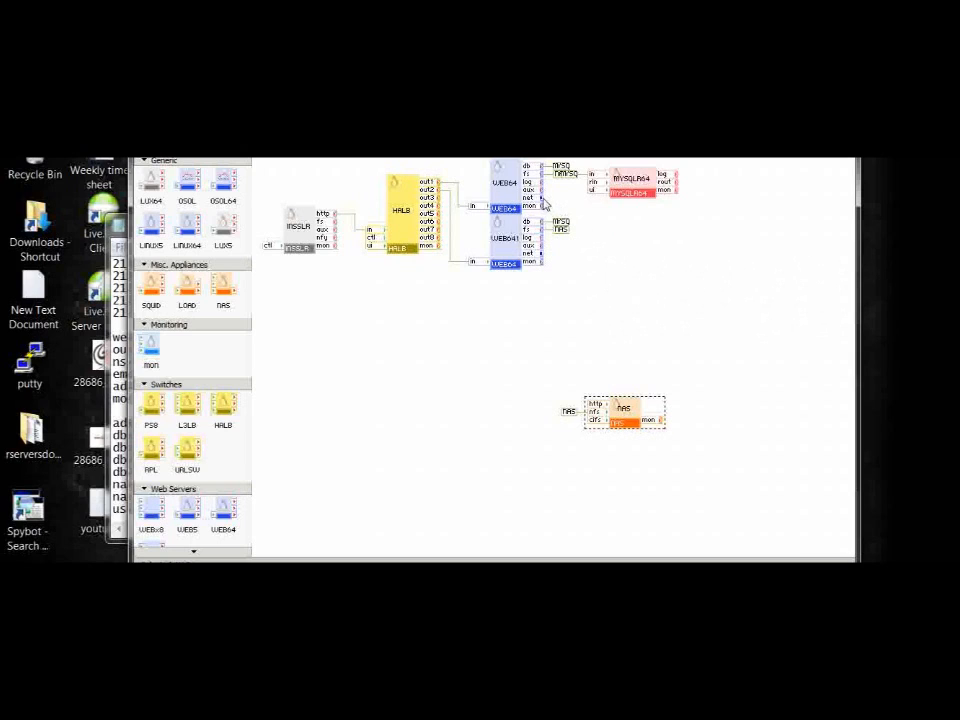
{"action": "left_click", "coordinate": [661, 298]}
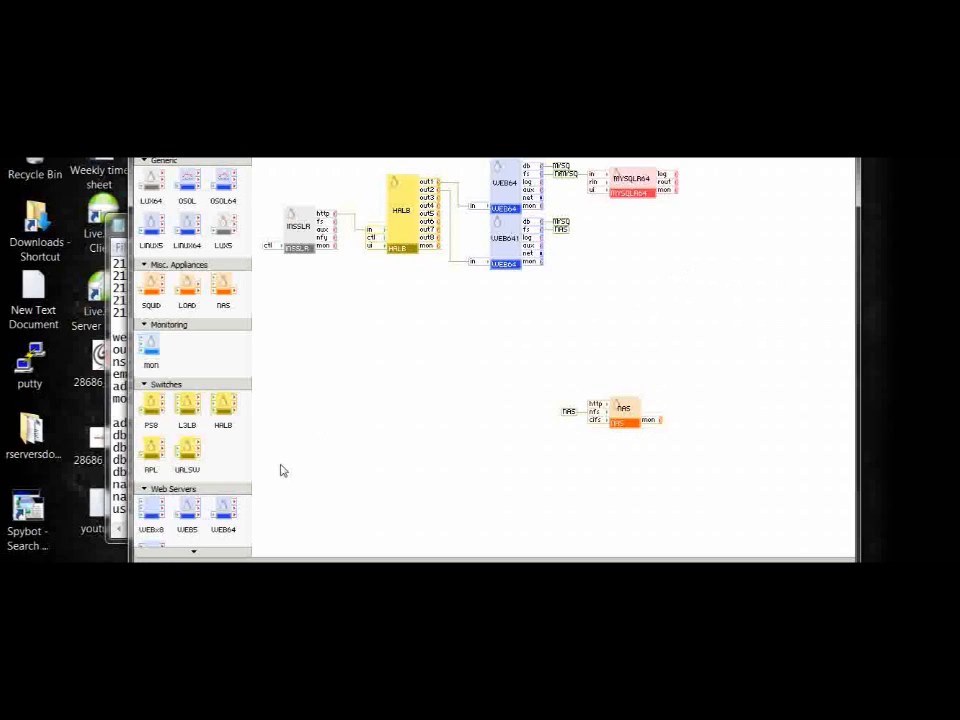
- Add a NET gateway appliance to the open canvas area below the load balancer and web servers
{"action": "scroll", "coordinate": [203, 160], "scroll_direction": "up", "scroll_amount": 8}
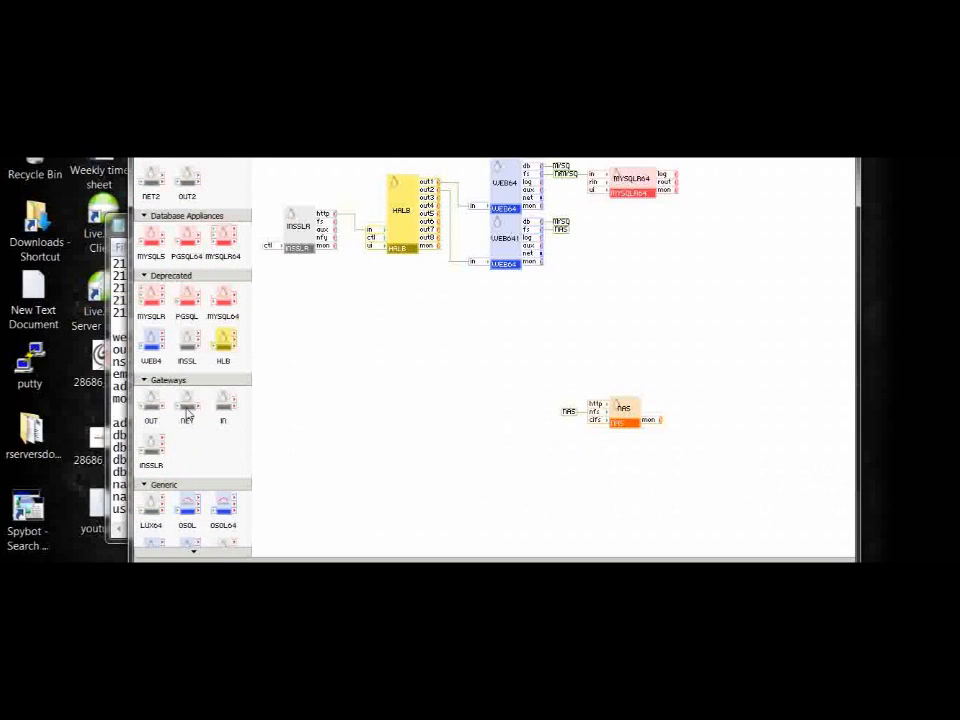
{"action": "left_click_drag", "start_coordinate": [188, 413], "coordinate": [392, 358]}
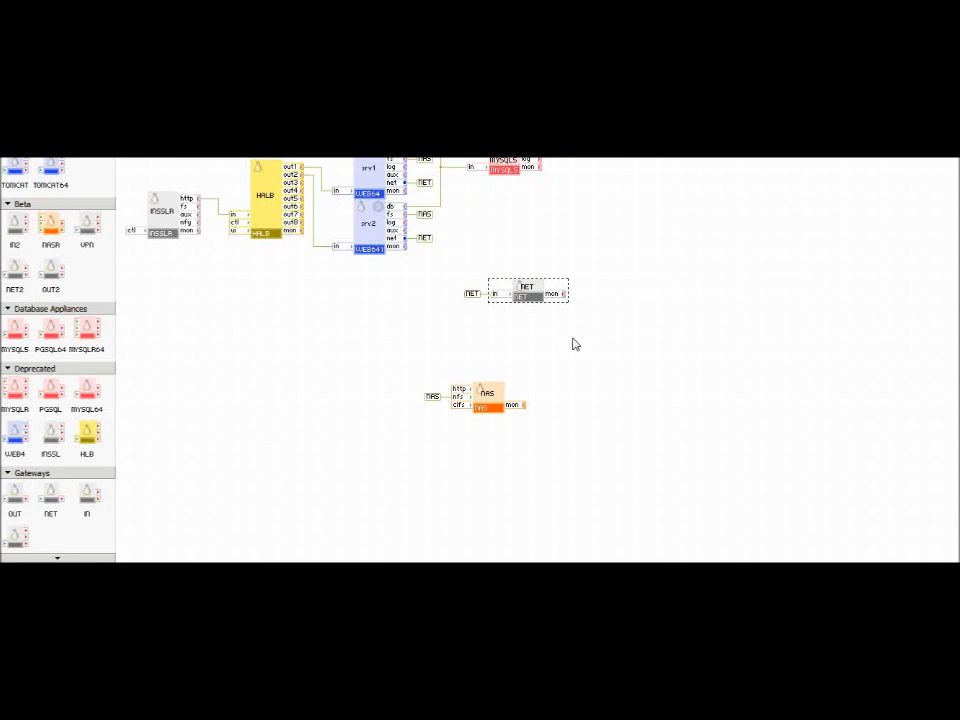
- Review the NET gateway's network property values, including IP address, netmask, gateway and DNS entries, and accept the settings
{"action": "right_click", "coordinate": [519, 292]}
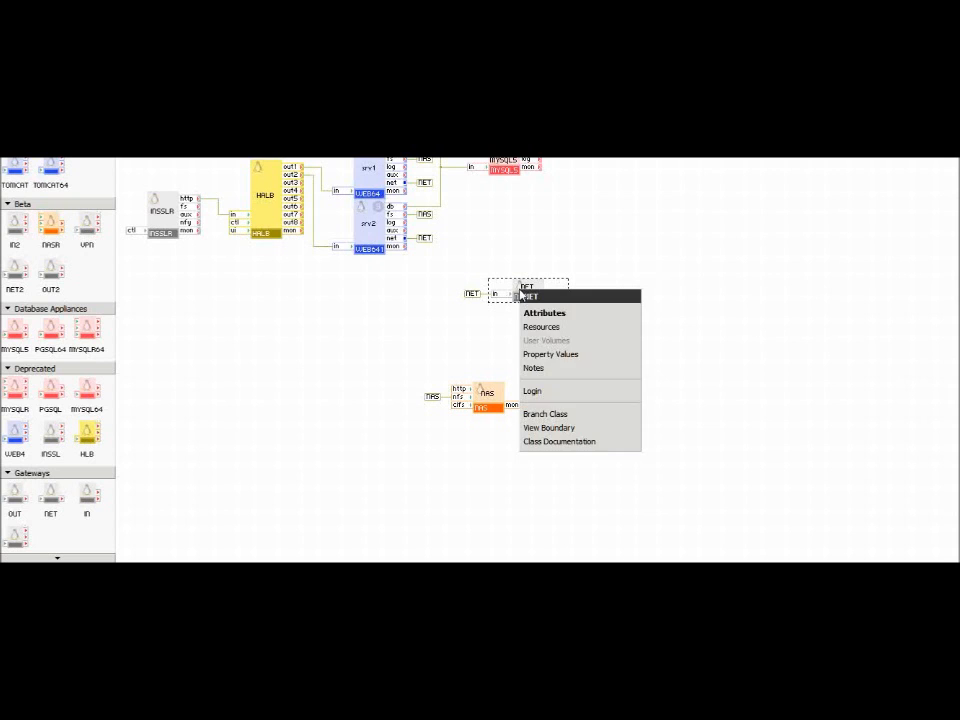
{"action": "left_click", "coordinate": [576, 353]}
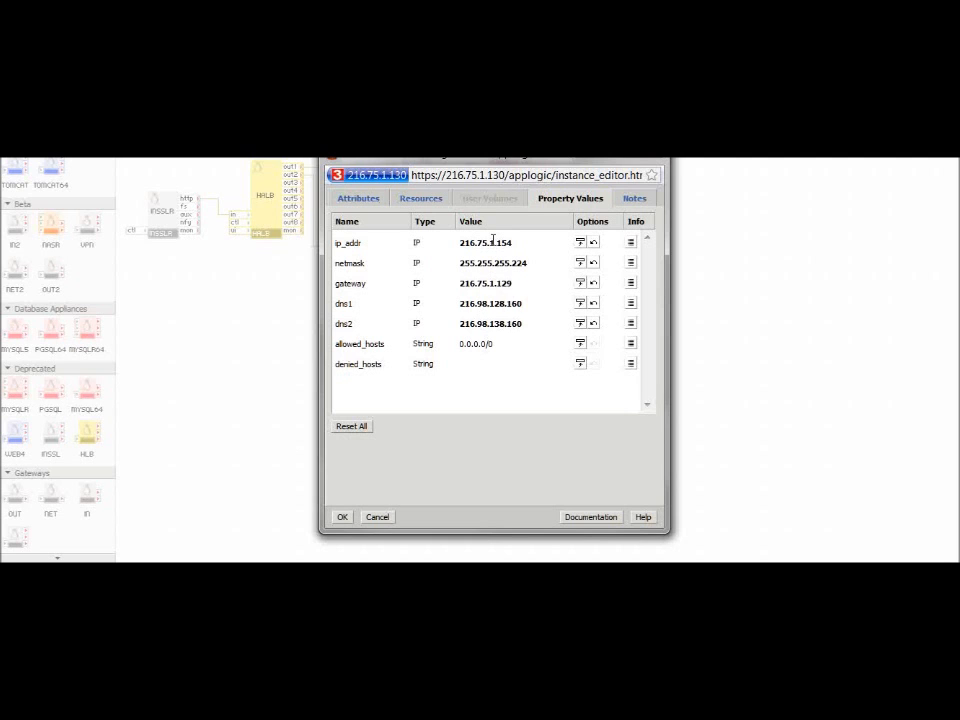
{"action": "left_click", "coordinate": [342, 517]}
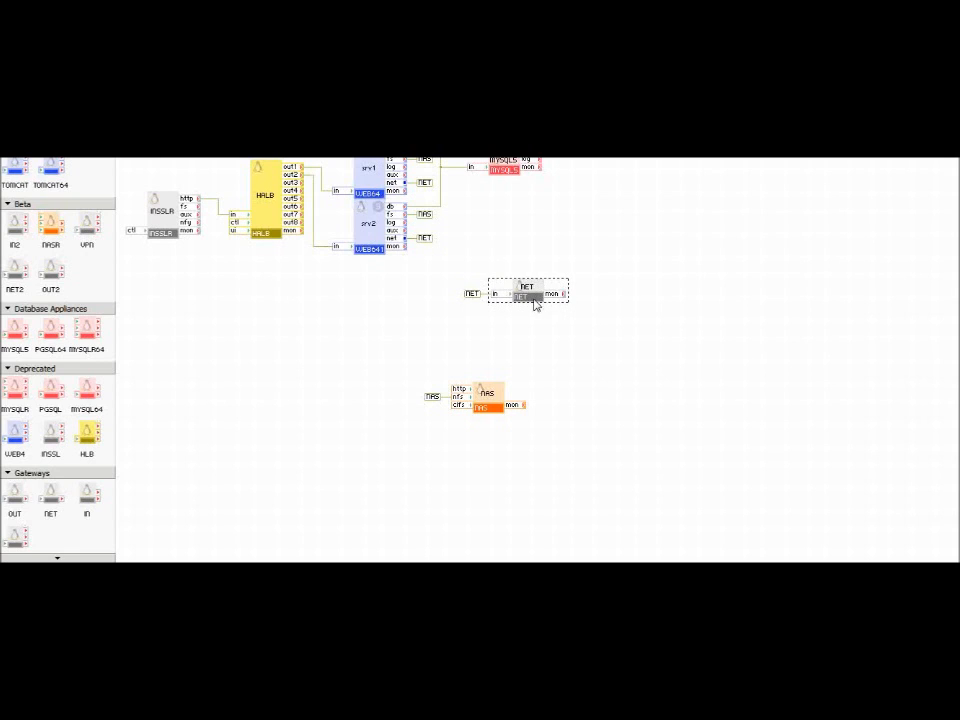
{"action": "left_click", "coordinate": [364, 281]}
{"action": "right_click", "coordinate": [355, 344]}
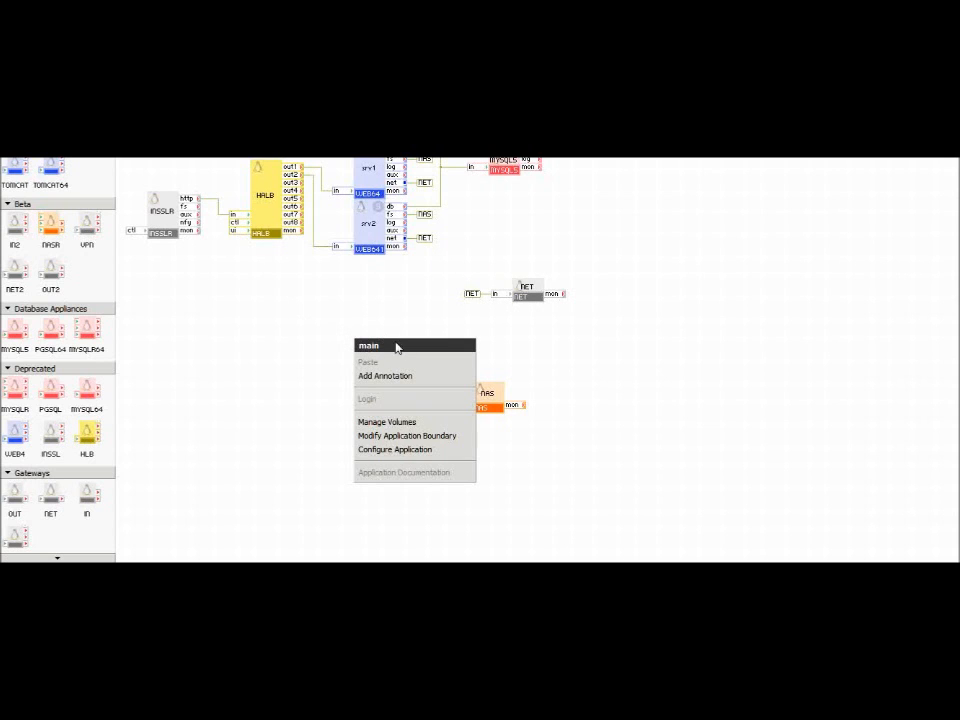
{"action": "left_click", "coordinate": [400, 450]}
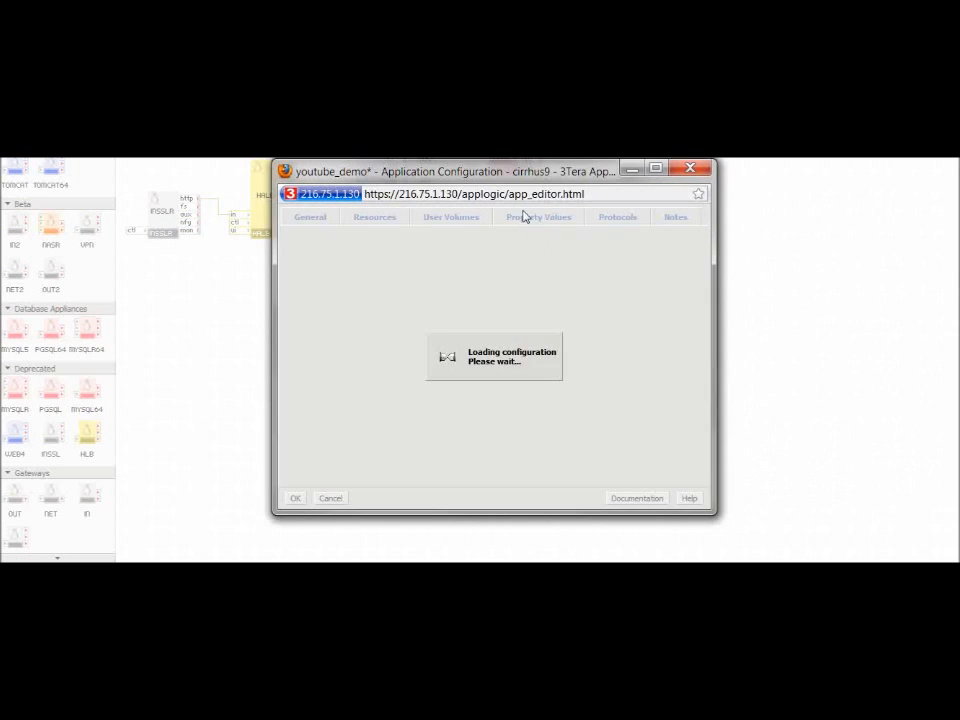
{"action": "left_click", "coordinate": [690, 167]}
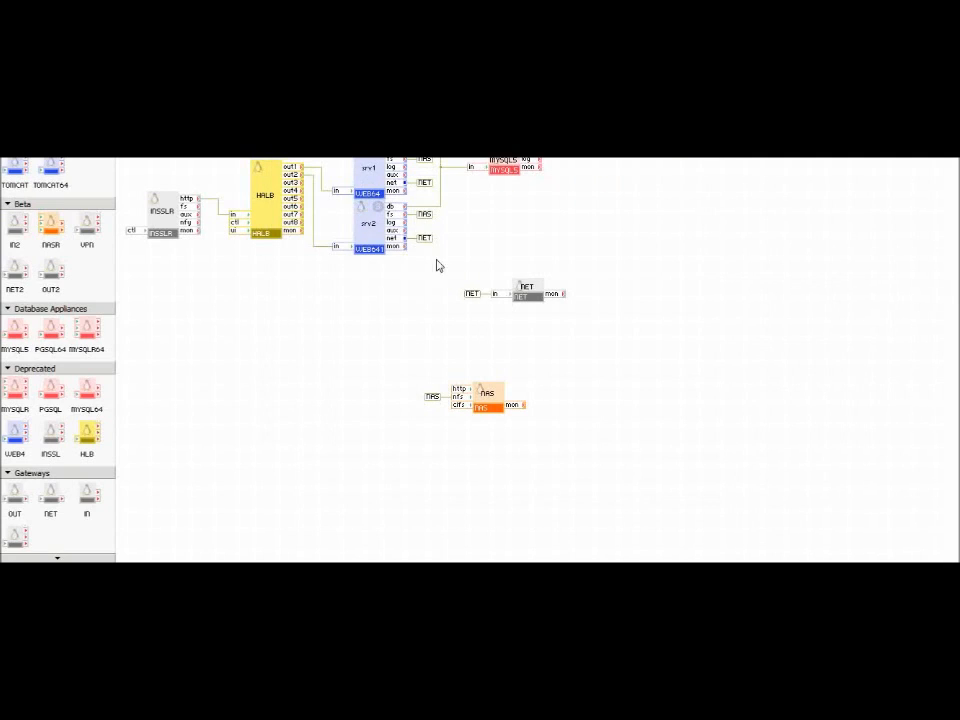
{"action": "right_click", "coordinate": [372, 223]}
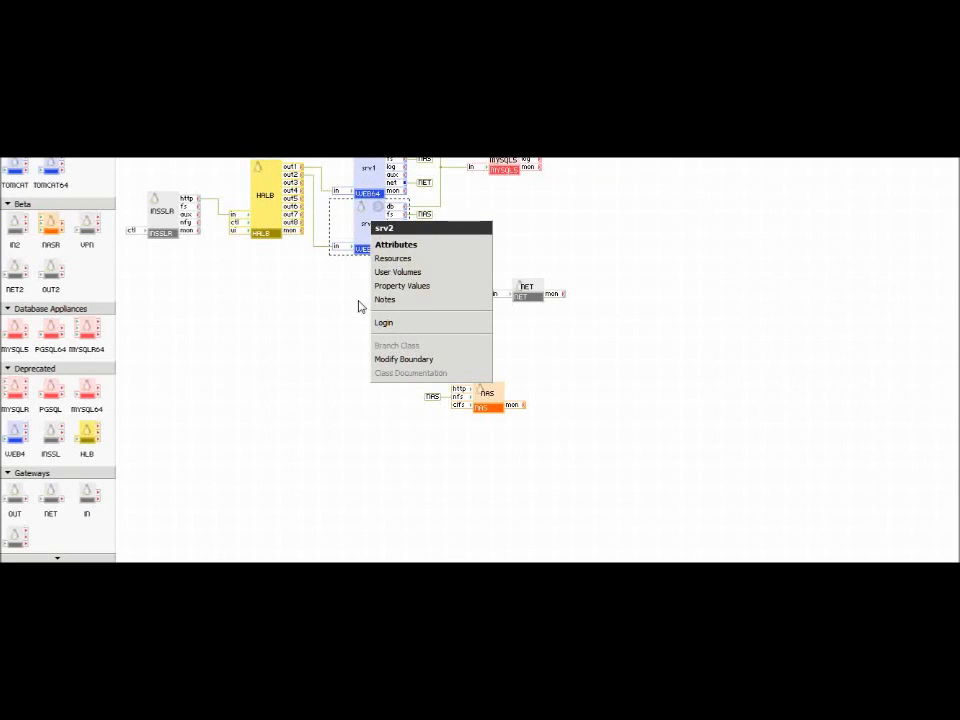
{"action": "left_click", "coordinate": [416, 277]}
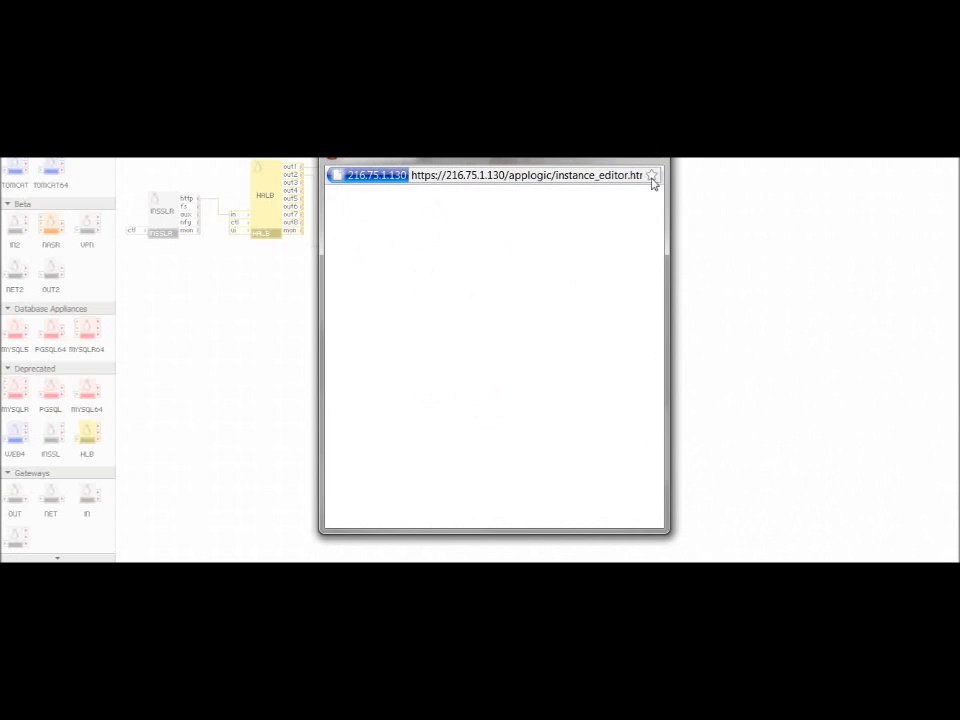
- Check the content volume and its size among the youtube_demo application volumes, closing the volume manager when done
{"action": "right_click", "coordinate": [337, 347]}
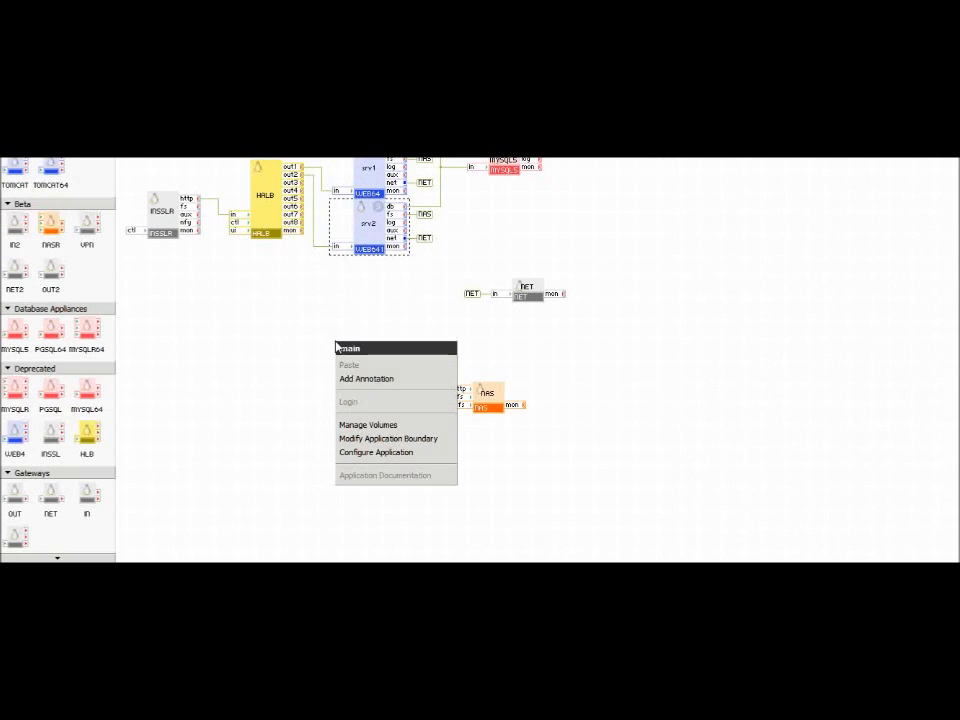
{"action": "left_click", "coordinate": [384, 425]}
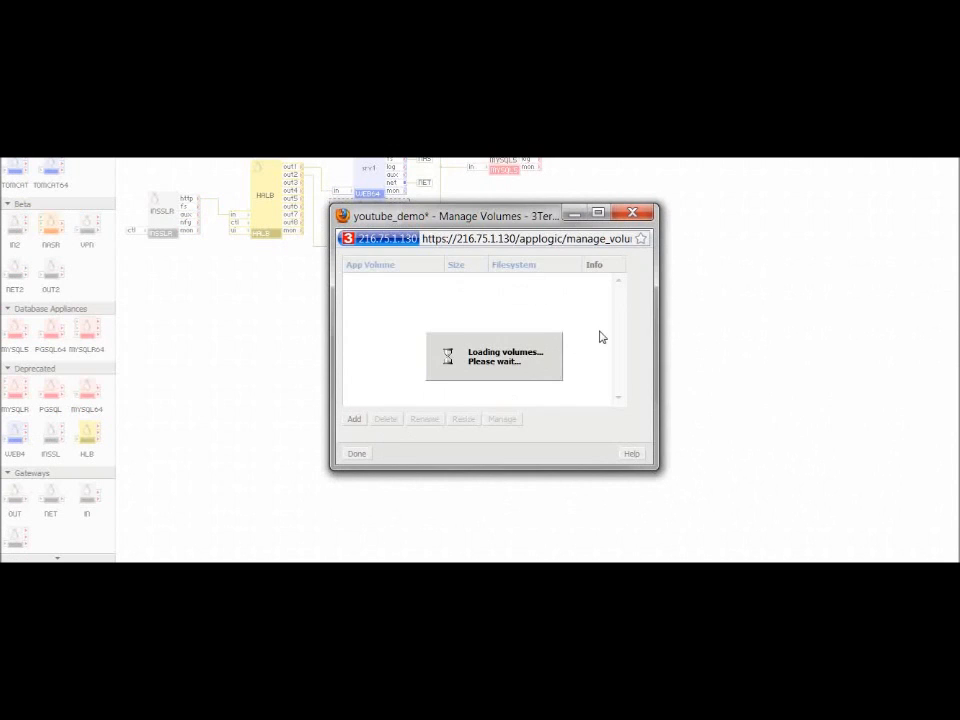
{"action": "mouse_move", "coordinate": [623, 319]}
{"action": "left_mouse_down"}
{"action": "mouse_move", "coordinate": [624, 350]}
{"action": "mouse_move", "coordinate": [623, 311]}
{"action": "left_mouse_up"}
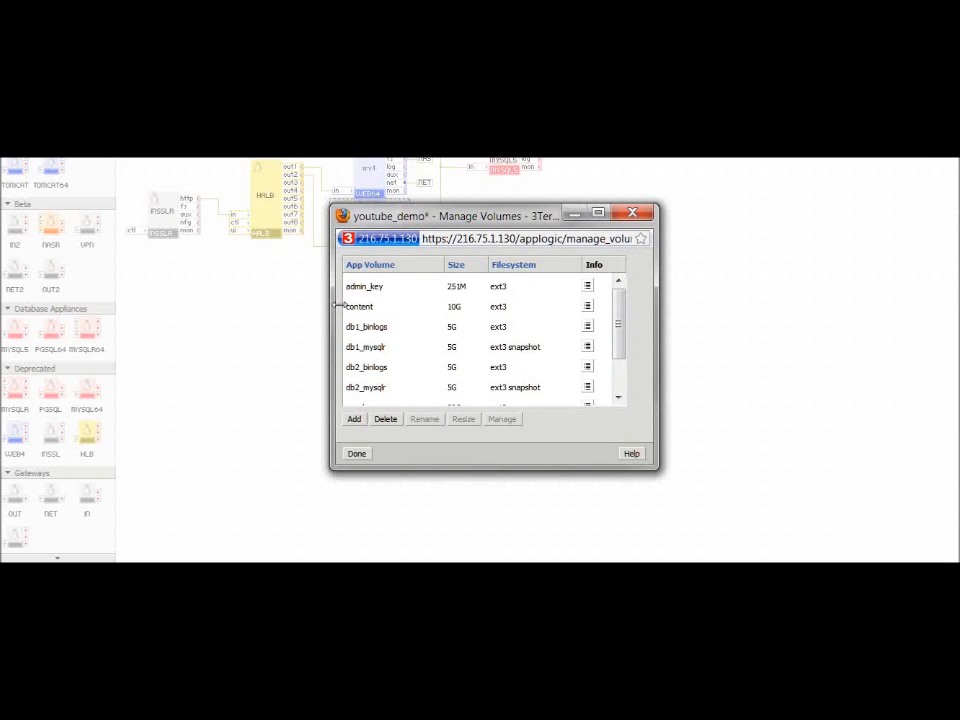
{"action": "left_click", "coordinate": [385, 307]}
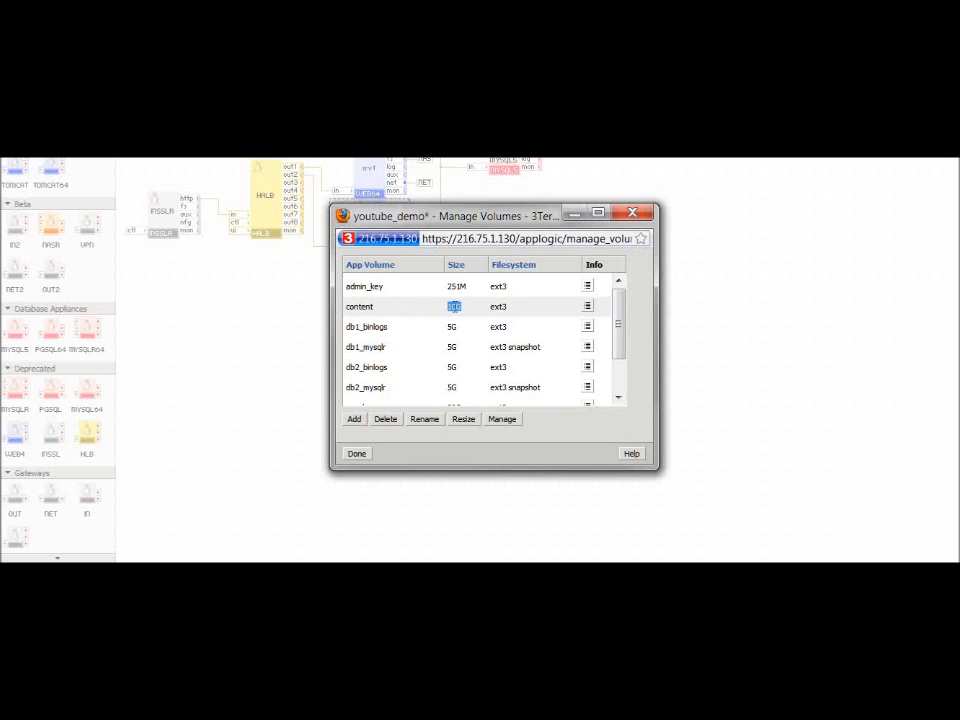
{"action": "left_click", "coordinate": [455, 307]}
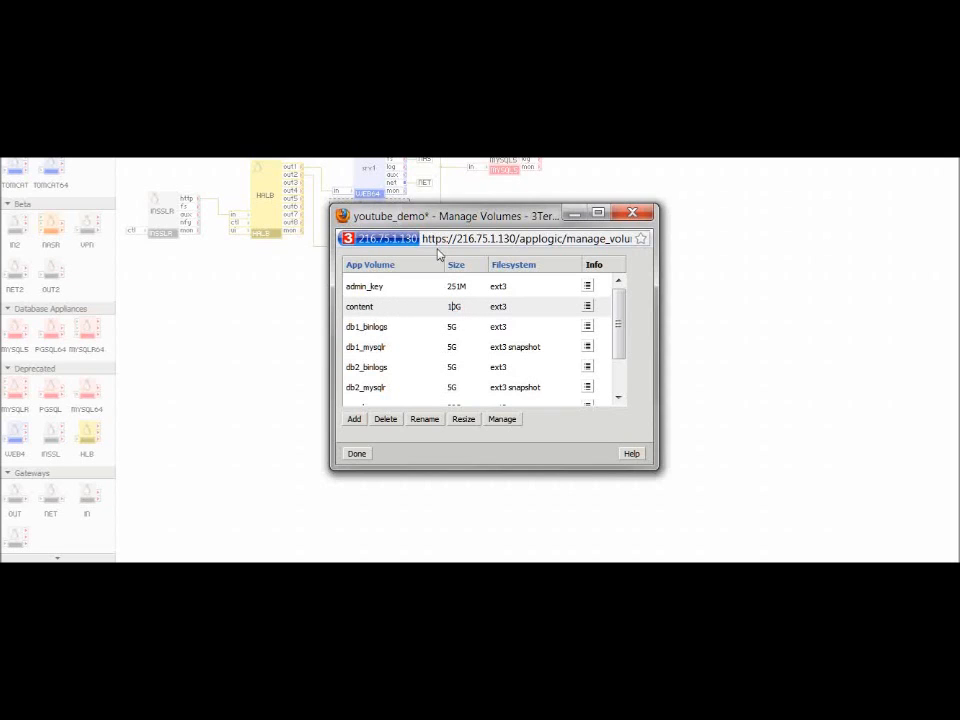
{"action": "left_click", "coordinate": [356, 454]}
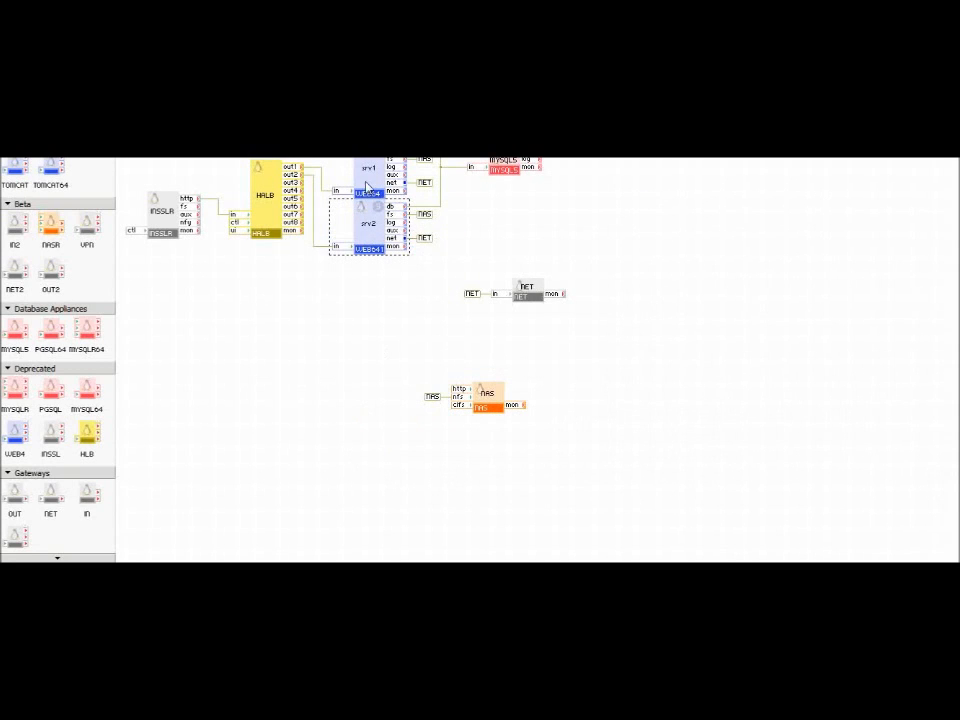
- Assign the content application volume to srv1's content user volume and save the settings
{"action": "left_click", "coordinate": [368, 217]}
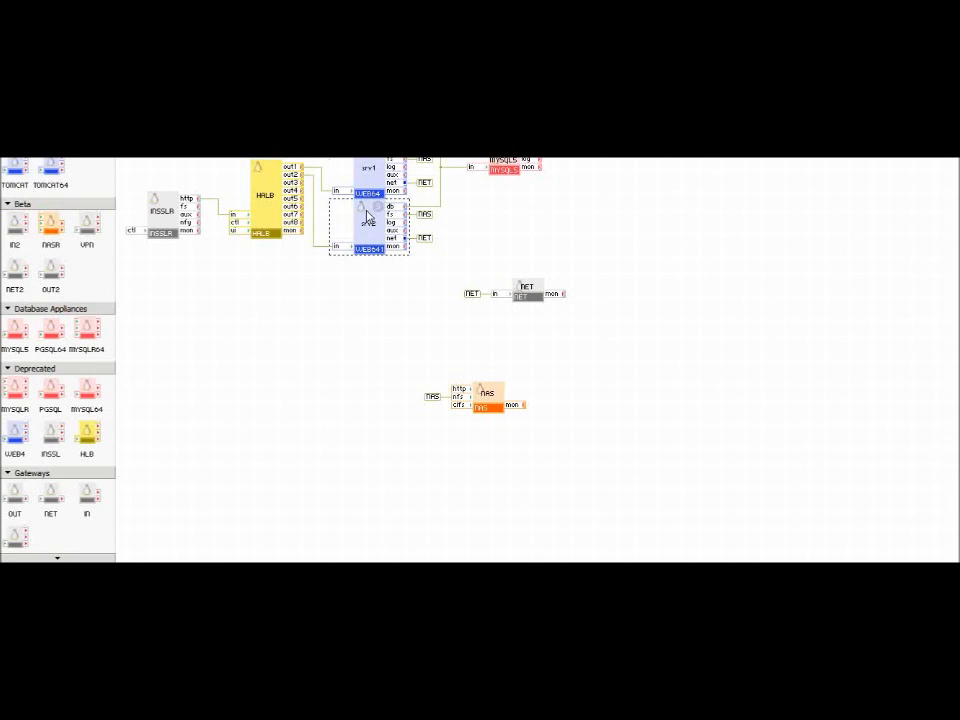
{"action": "left_click", "coordinate": [374, 158]}
{"action": "right_click", "coordinate": [373, 172]}
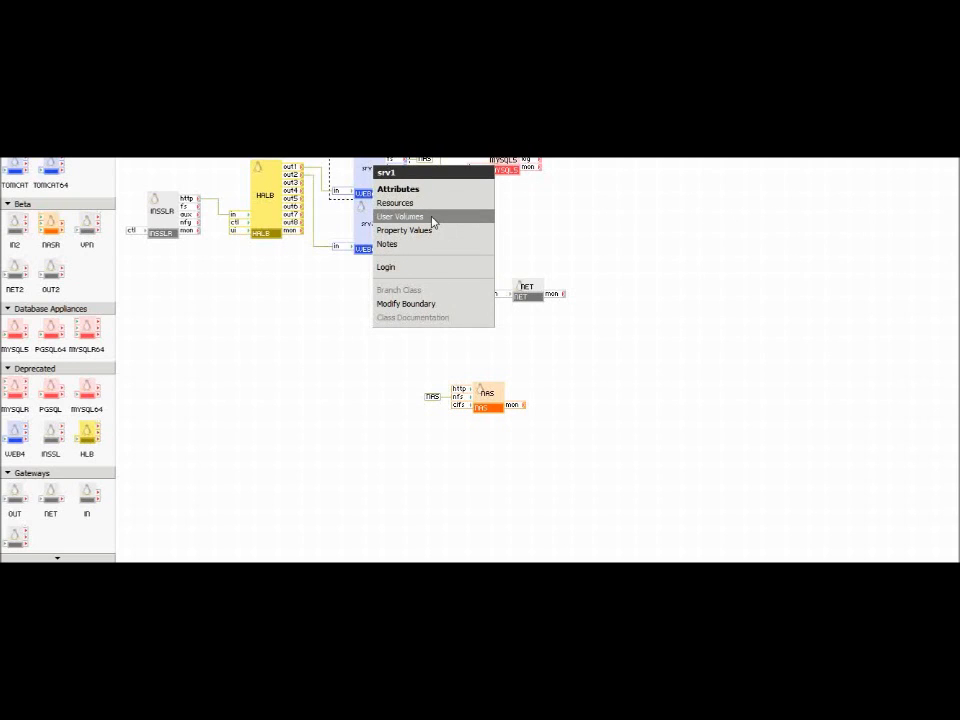
{"action": "left_click", "coordinate": [432, 217]}
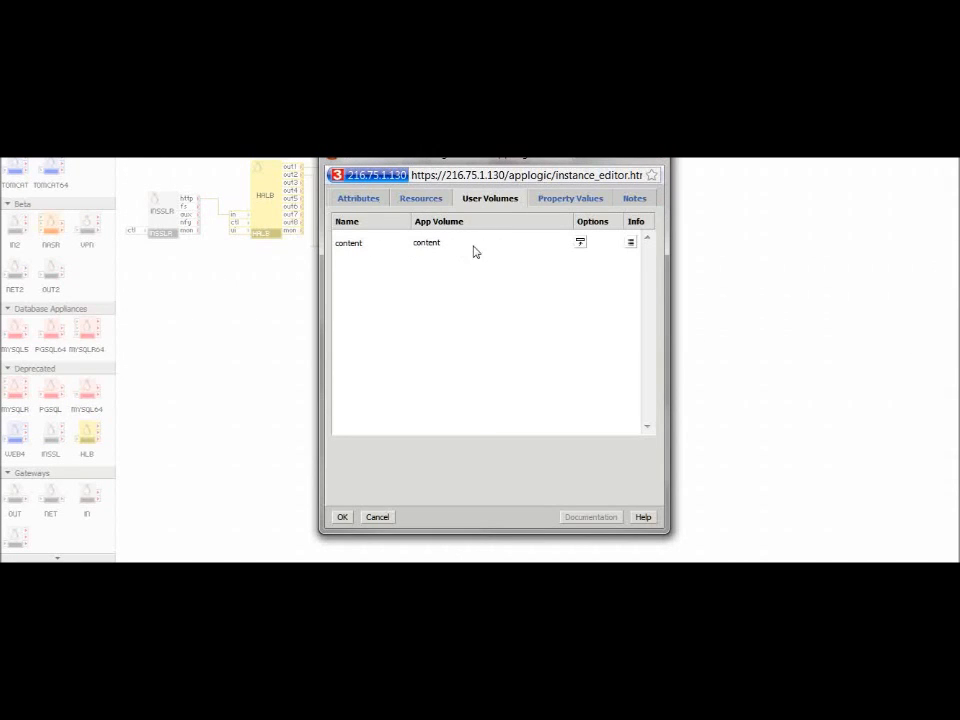
{"action": "left_click", "coordinate": [475, 250]}
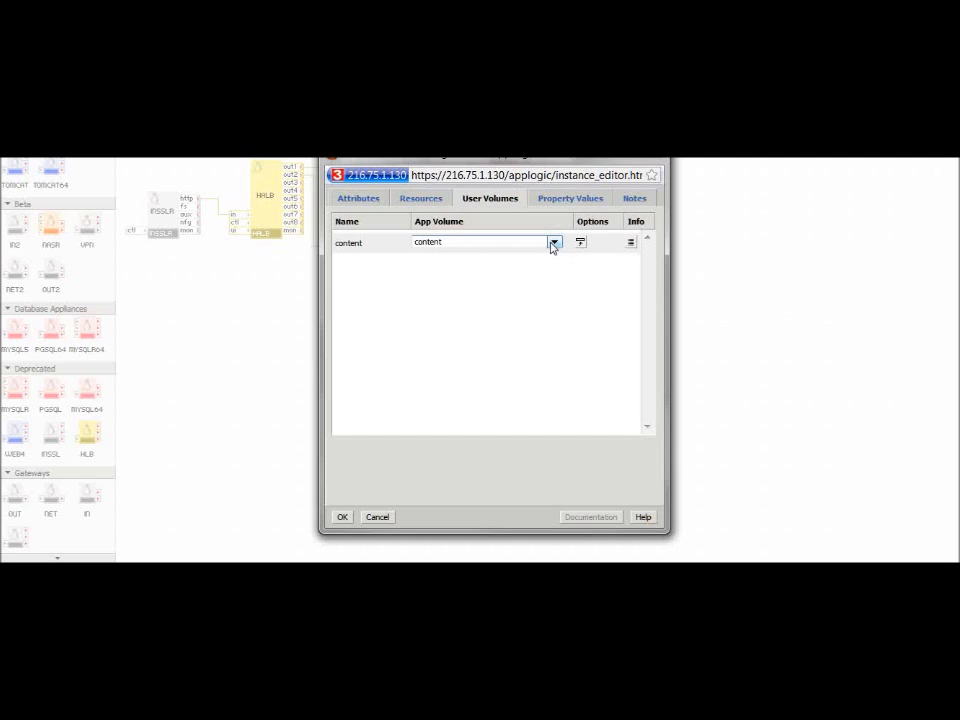
{"action": "left_click", "coordinate": [553, 244]}
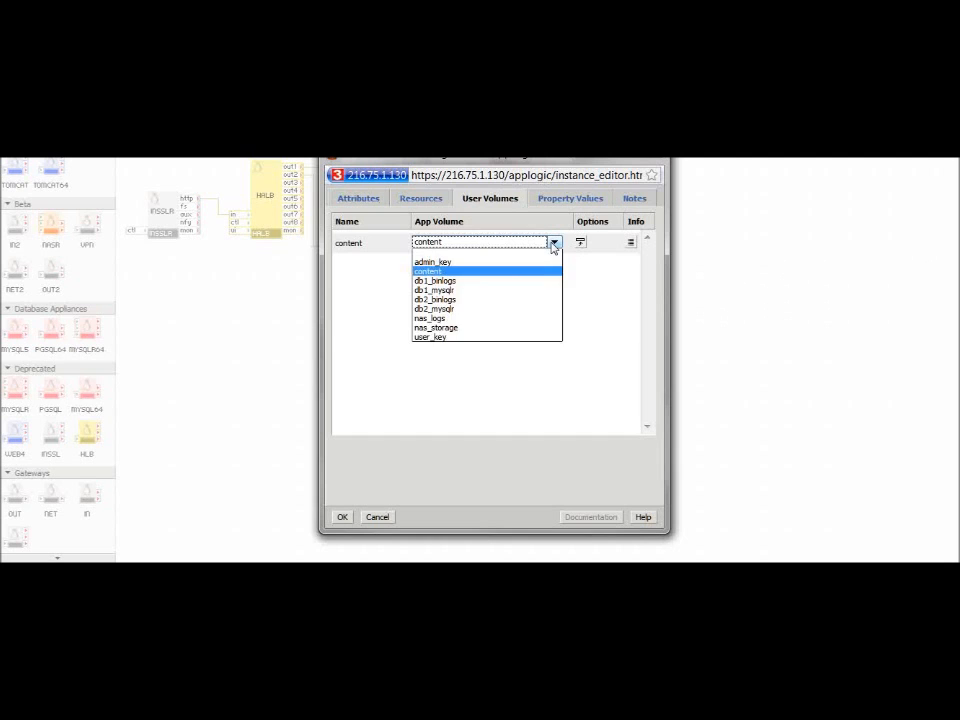
{"action": "left_click", "coordinate": [494, 273]}
{"action": "left_click", "coordinate": [342, 518]}
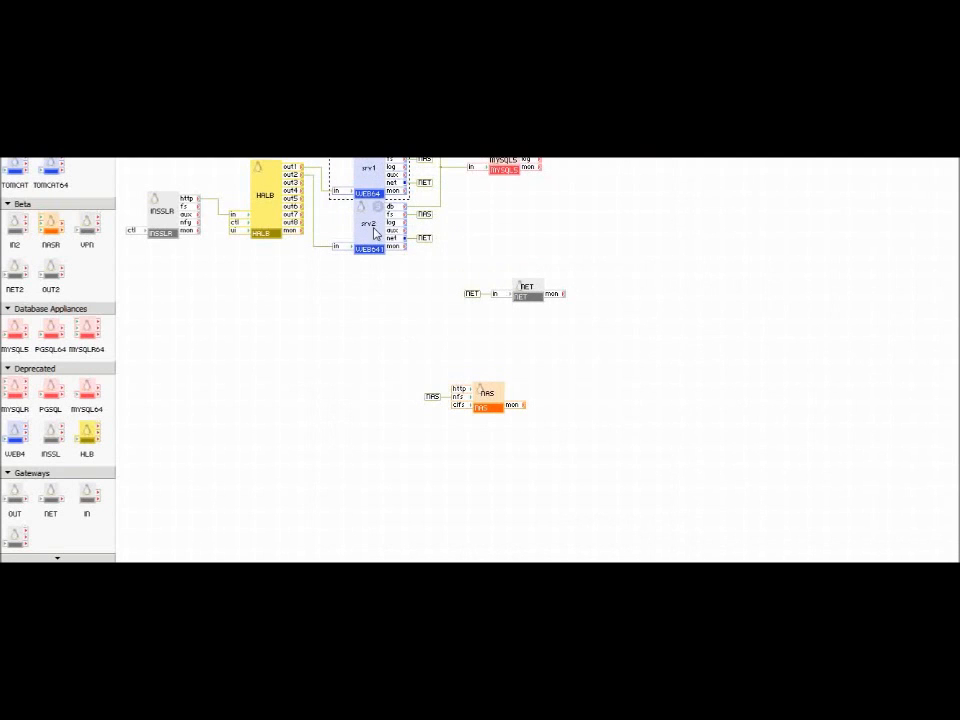
- Assign the content application volume to srv2's content user volume and save the settings
{"action": "right_click", "coordinate": [369, 230]}
{"action": "left_click", "coordinate": [398, 279]}
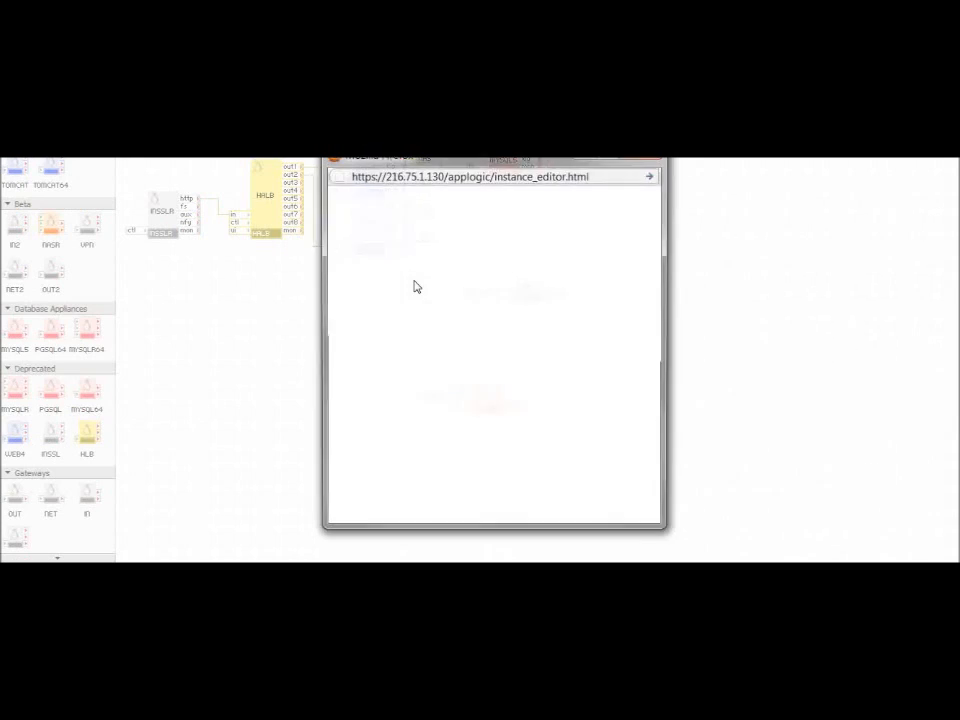
{"action": "left_click", "coordinate": [555, 242]}
{"action": "left_click", "coordinate": [554, 242]}
{"action": "left_click", "coordinate": [500, 270]}
{"action": "left_click", "coordinate": [342, 517]}
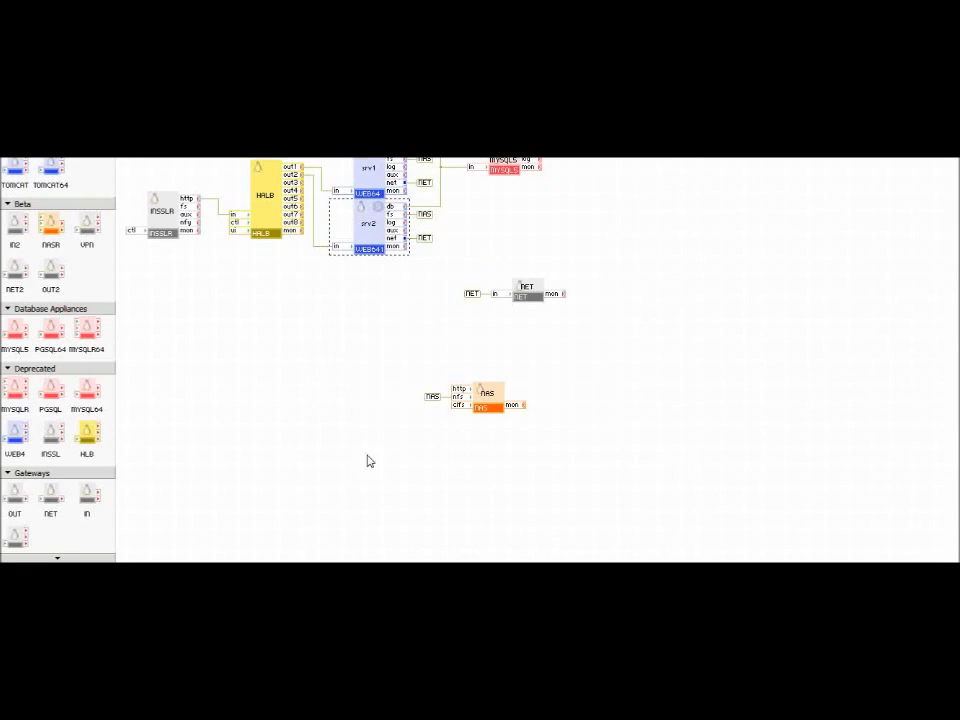
- Review srv1's general attributes, including its name, and accept the settings
{"action": "right_click", "coordinate": [374, 177]}
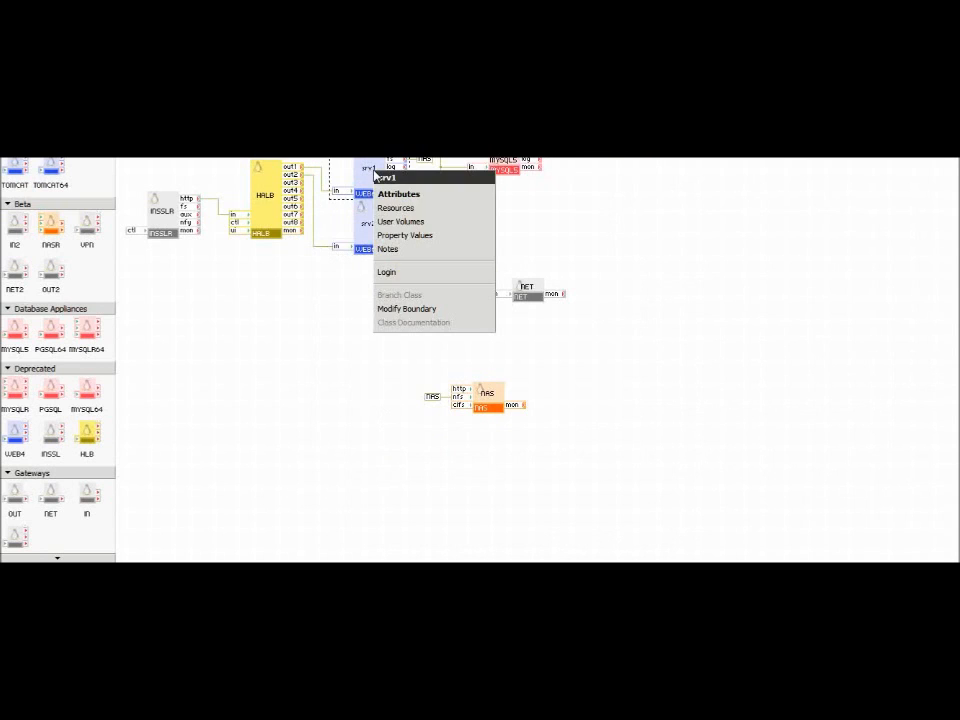
{"action": "left_click", "coordinate": [422, 197]}
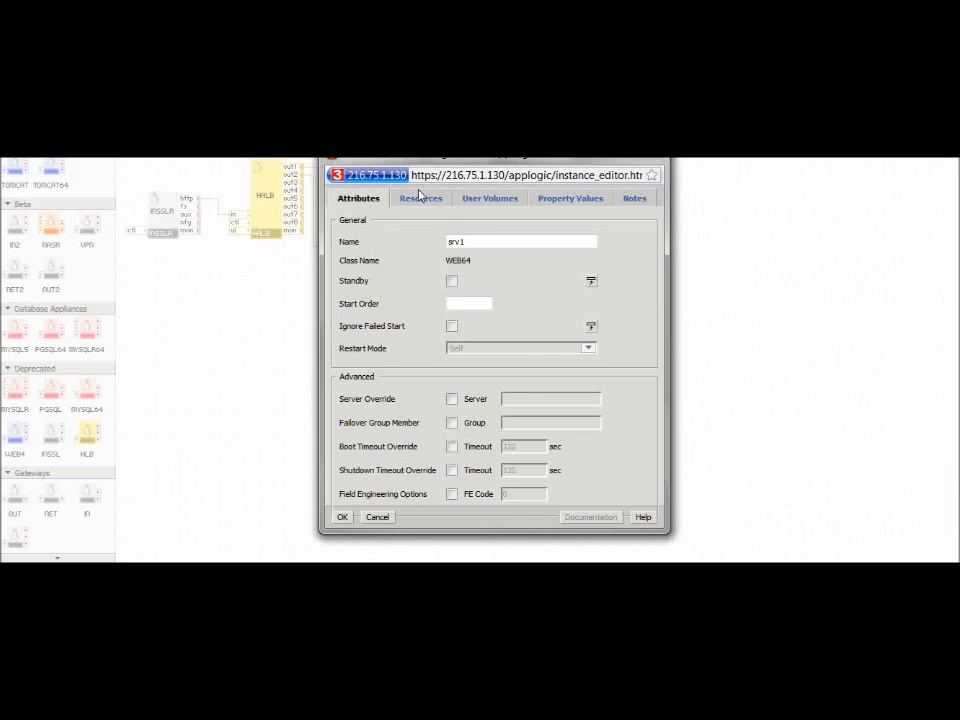
{"action": "left_click_drag", "start_coordinate": [544, 245], "coordinate": [443, 241]}
{"action": "left_click", "coordinate": [342, 517]}
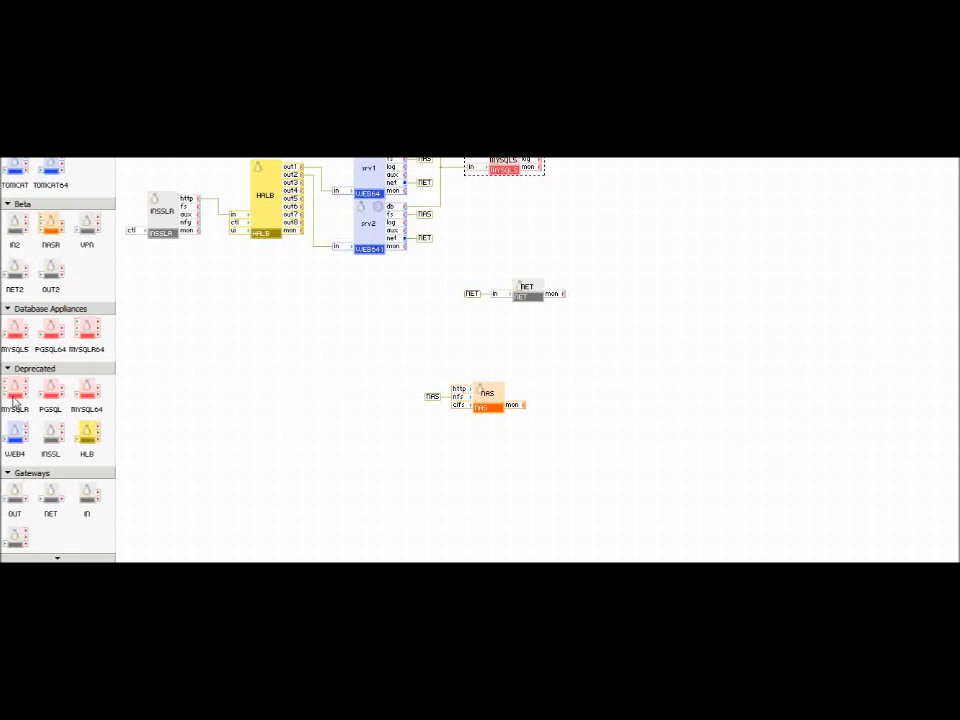
{"action": "left_click_drag", "start_coordinate": [15, 398], "coordinate": [596, 171]}
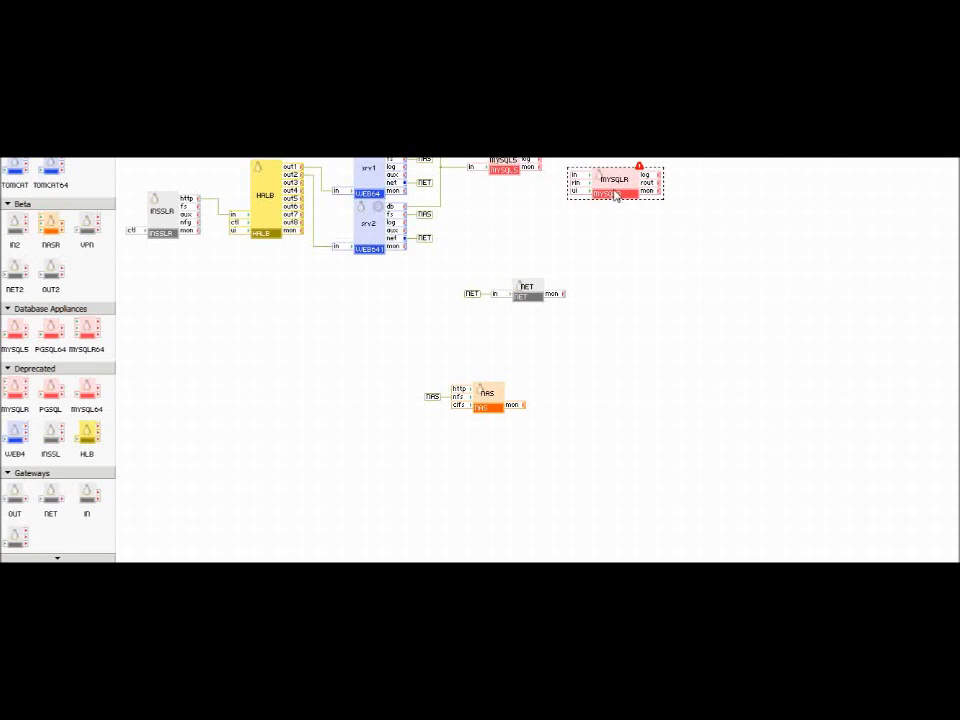
{"action": "right_click", "coordinate": [614, 189]}
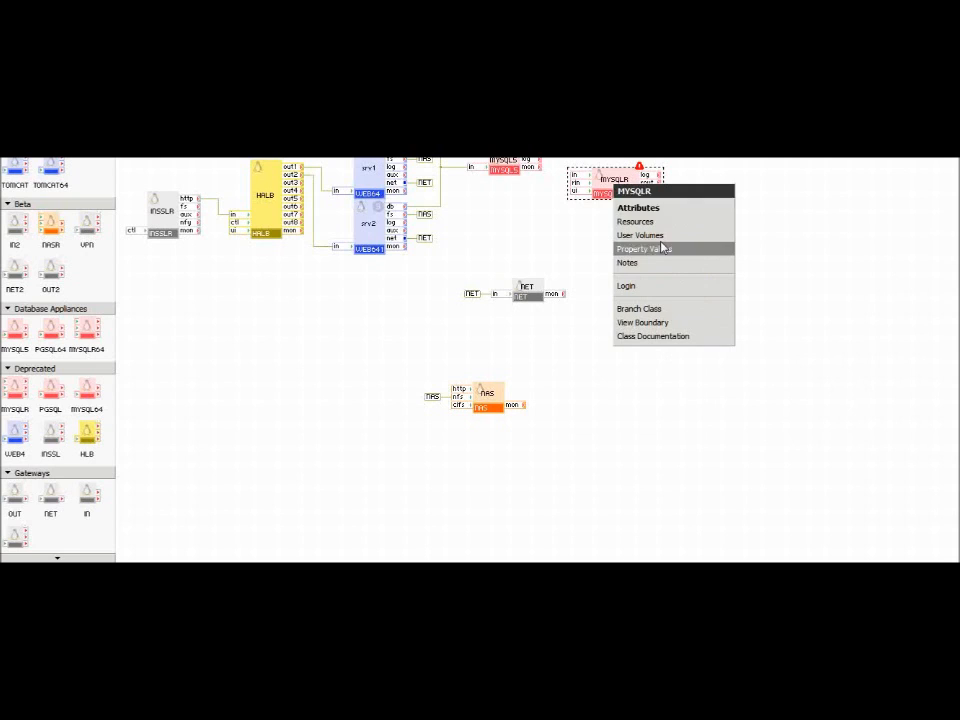
{"action": "left_click", "coordinate": [575, 210]}
{"action": "left_click", "coordinate": [621, 186]}
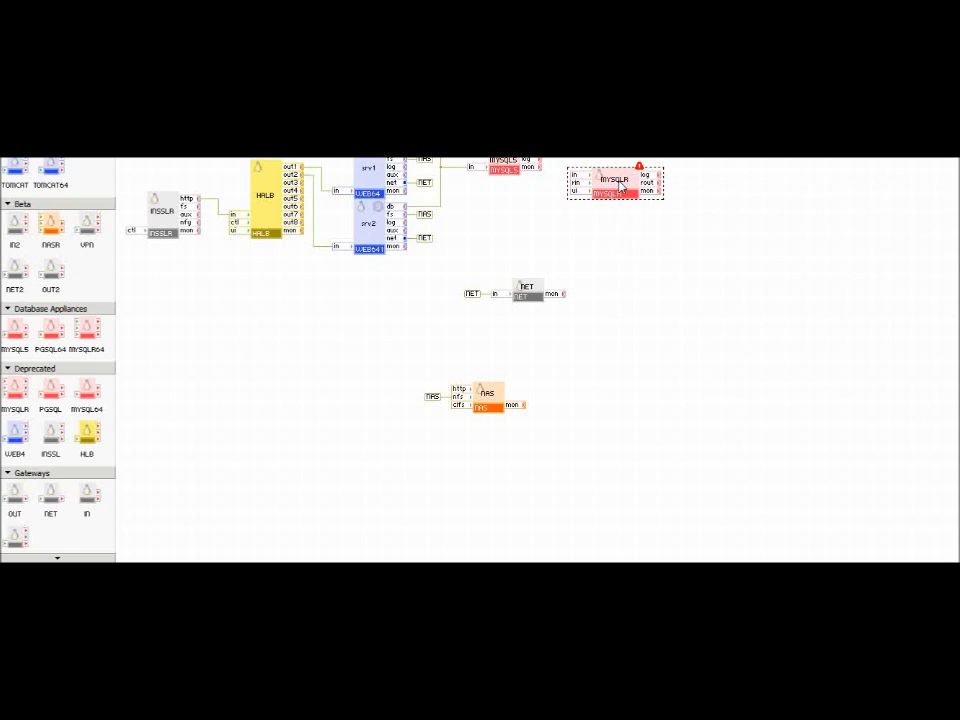
{"action": "key", "text": "Delete"}
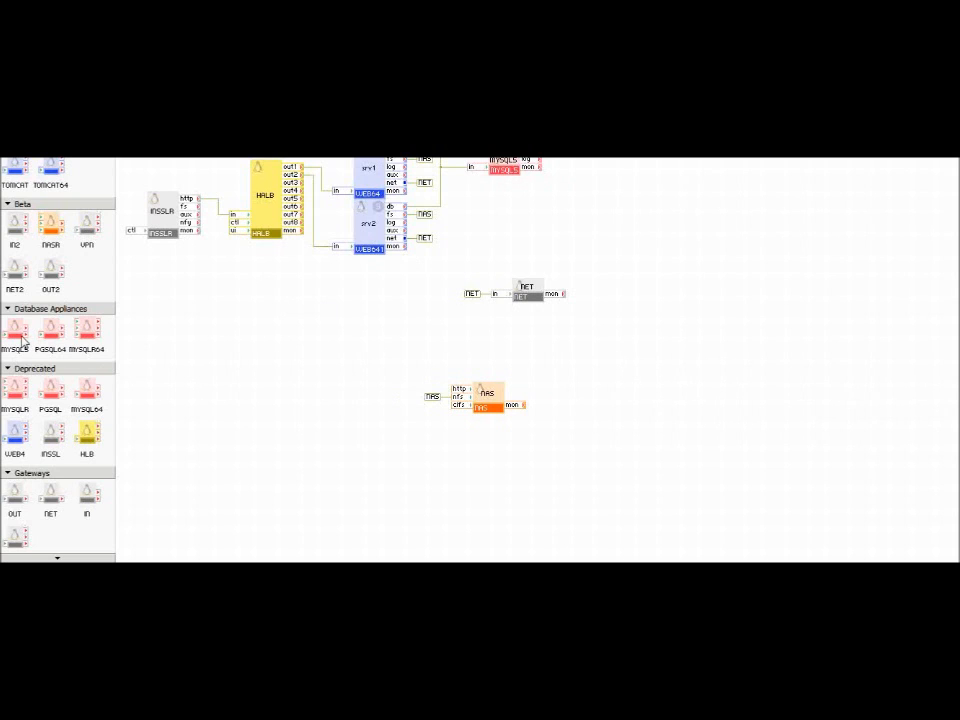
- Place a second MYSQL5 appliance beside the existing one and assign the db1_mysqlr application volume to its data user volume
{"action": "left_click_drag", "start_coordinate": [14, 333], "coordinate": [581, 169]}
{"action": "right_click", "coordinate": [592, 176]}
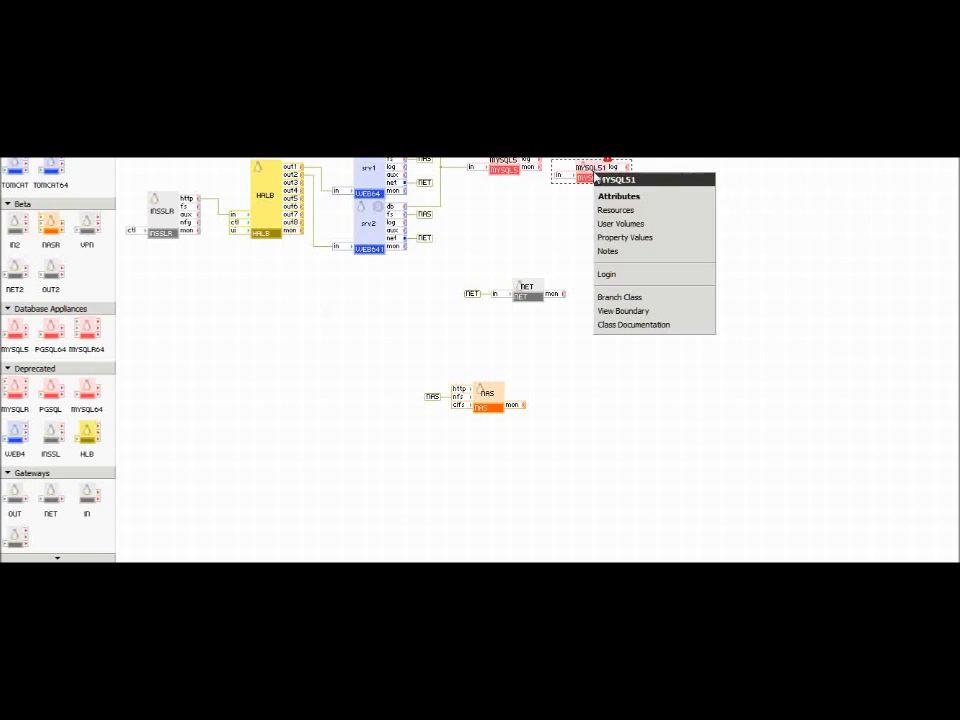
{"action": "left_click", "coordinate": [632, 238]}
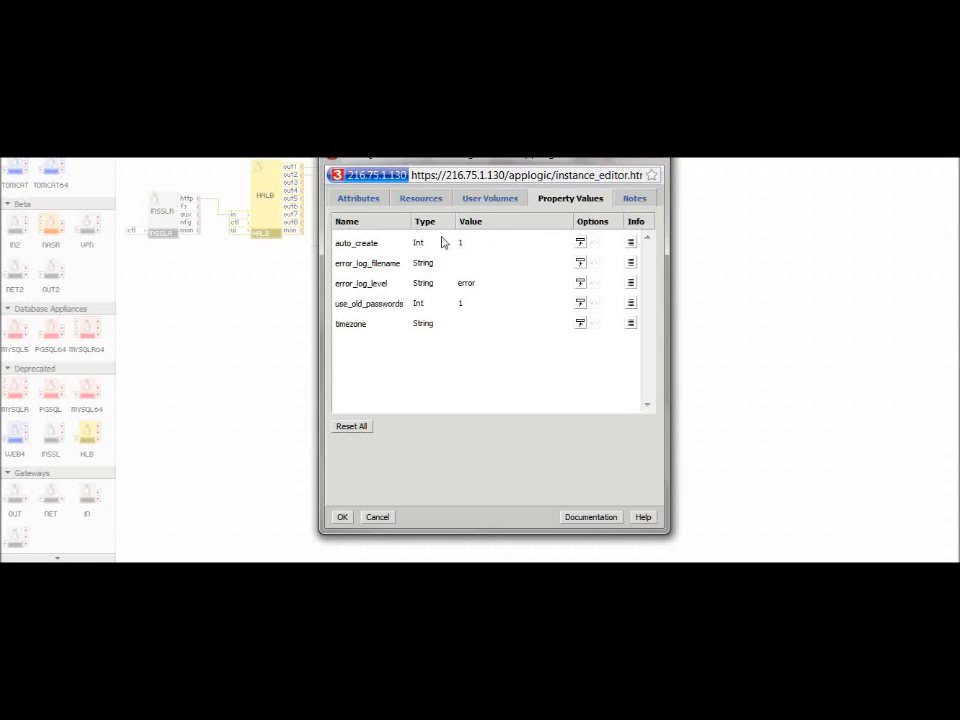
{"action": "left_click", "coordinate": [475, 200]}
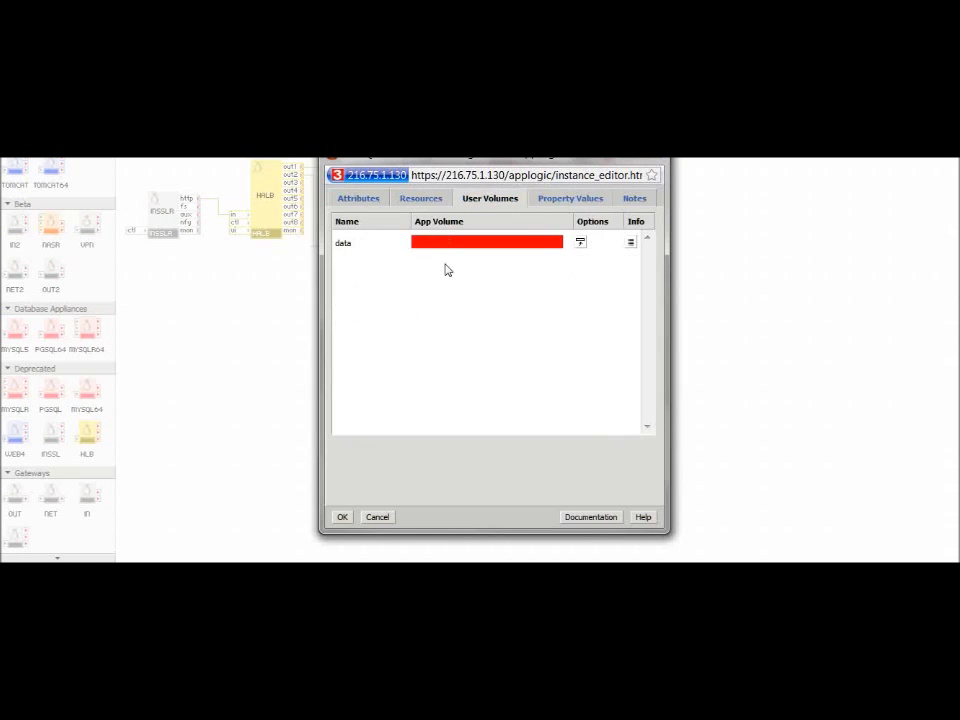
{"action": "left_click", "coordinate": [553, 244]}
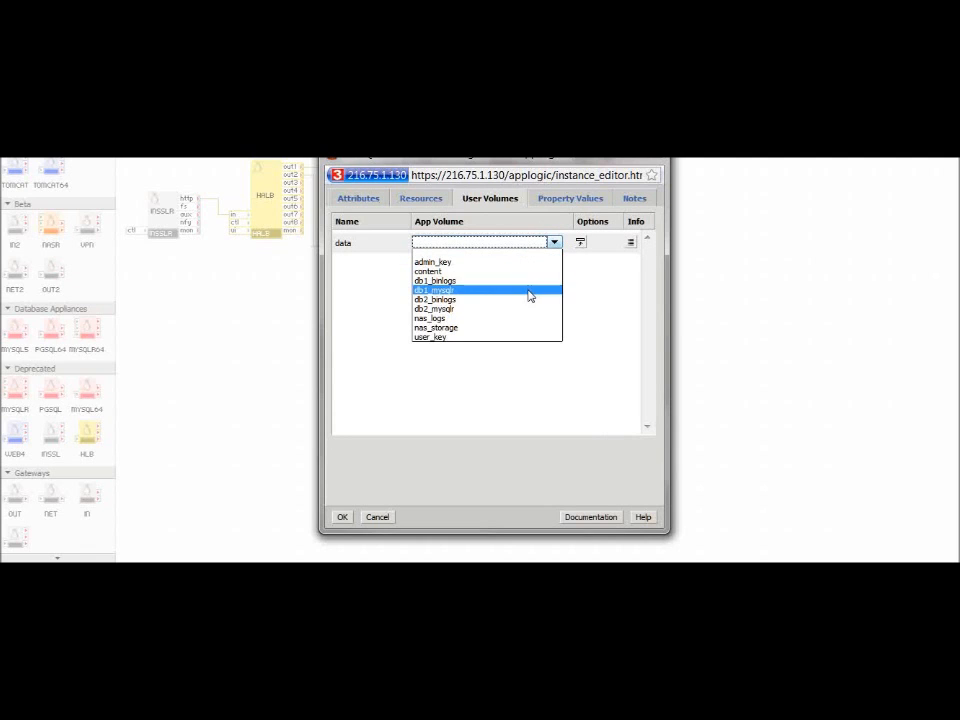
{"action": "left_click", "coordinate": [530, 290]}
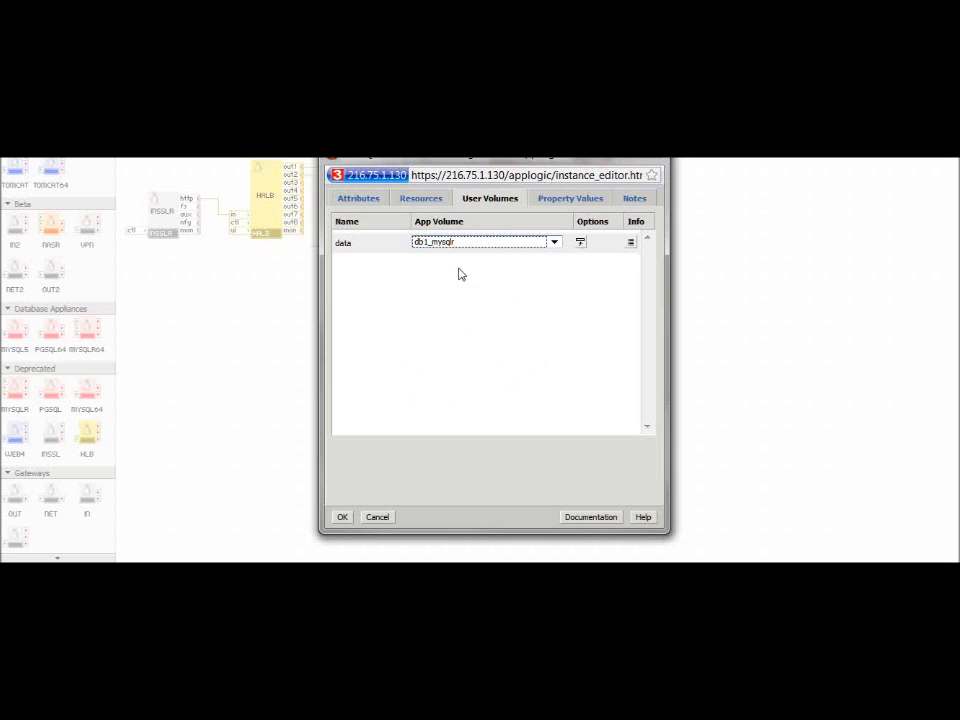
{"action": "left_click", "coordinate": [342, 517]}
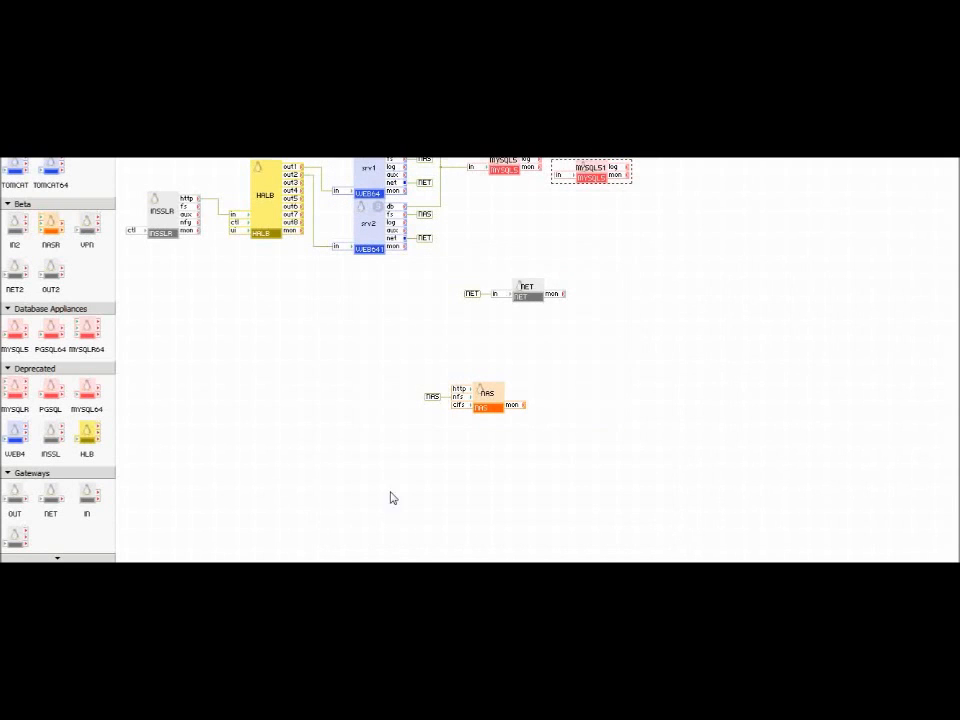
- Move the second MYSQL5 below the first, try wiring its in terminal to the database connection, and delete the appliance
{"action": "mouse_move", "coordinate": [515, 207]}
{"action": "left_mouse_down"}
{"action": "mouse_move", "coordinate": [502, 205]}
{"action": "mouse_move", "coordinate": [514, 208]}
{"action": "left_mouse_up"}
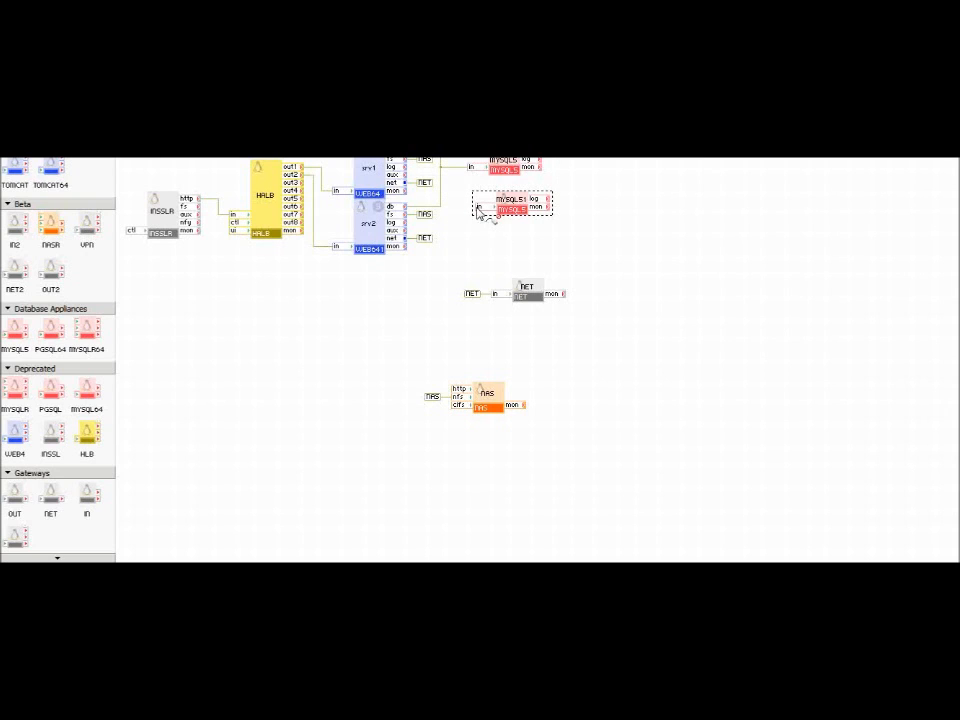
{"action": "left_click_drag", "start_coordinate": [478, 208], "coordinate": [451, 186]}
{"action": "right_click", "coordinate": [451, 186]}
{"action": "left_click", "coordinate": [653, 190]}
{"action": "key", "text": "Delete"}
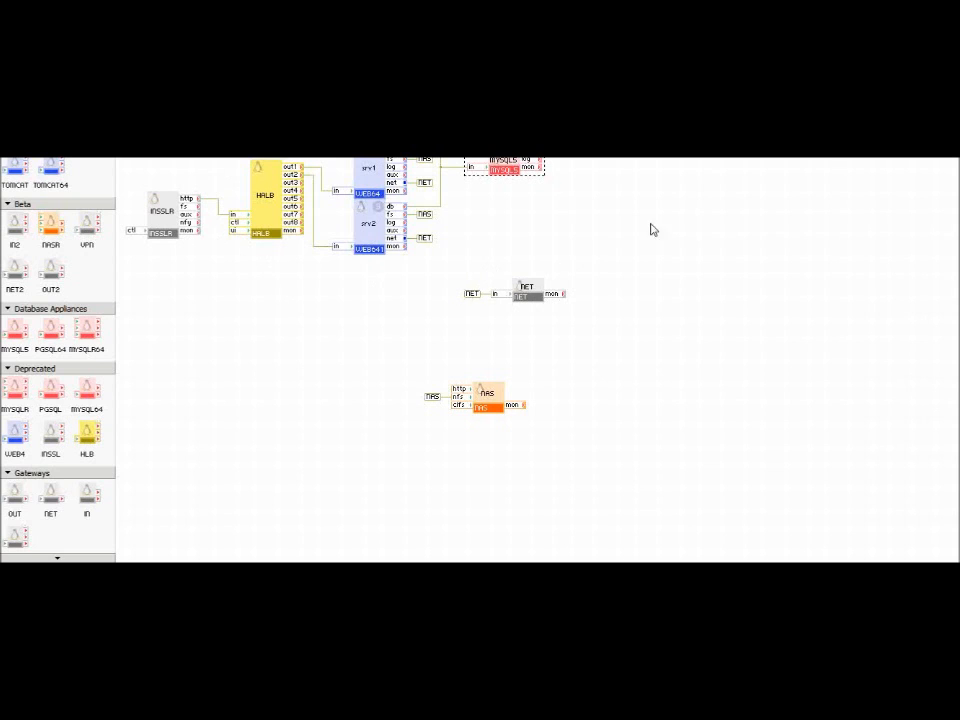
- Save the finished design and start the youtube_demo application from the applications list
{"action": "left_click", "coordinate": [533, 298]}
{"action": "left_click", "coordinate": [578, 243]}
{"action": "key", "text": "ctrl+s"}
{"action": "left_click", "coordinate": [295, 528]}
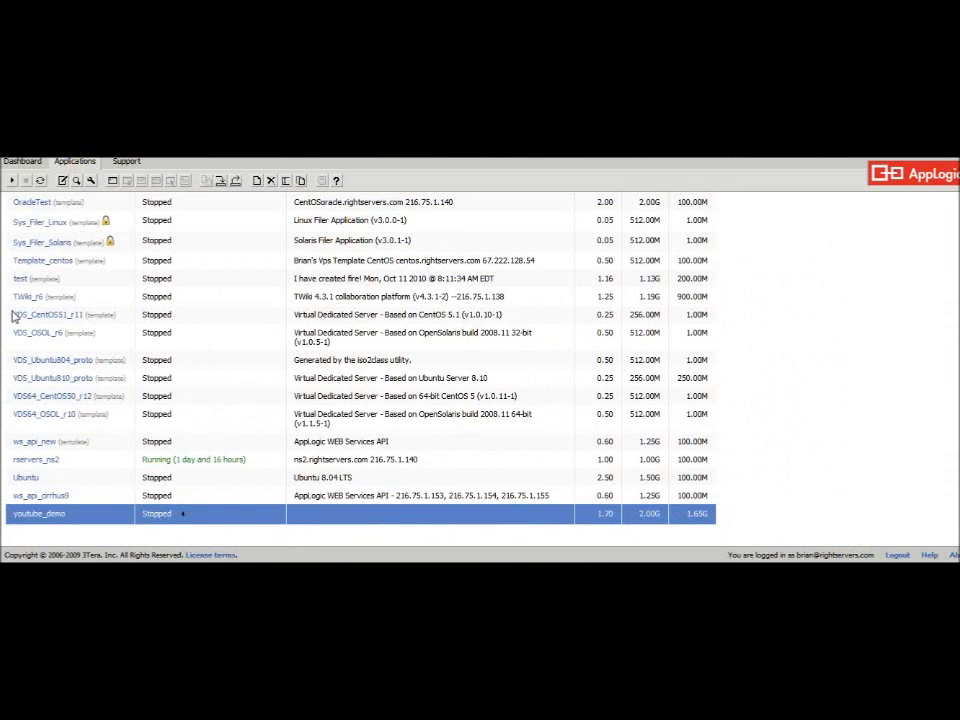
{"action": "left_click", "coordinate": [13, 181]}
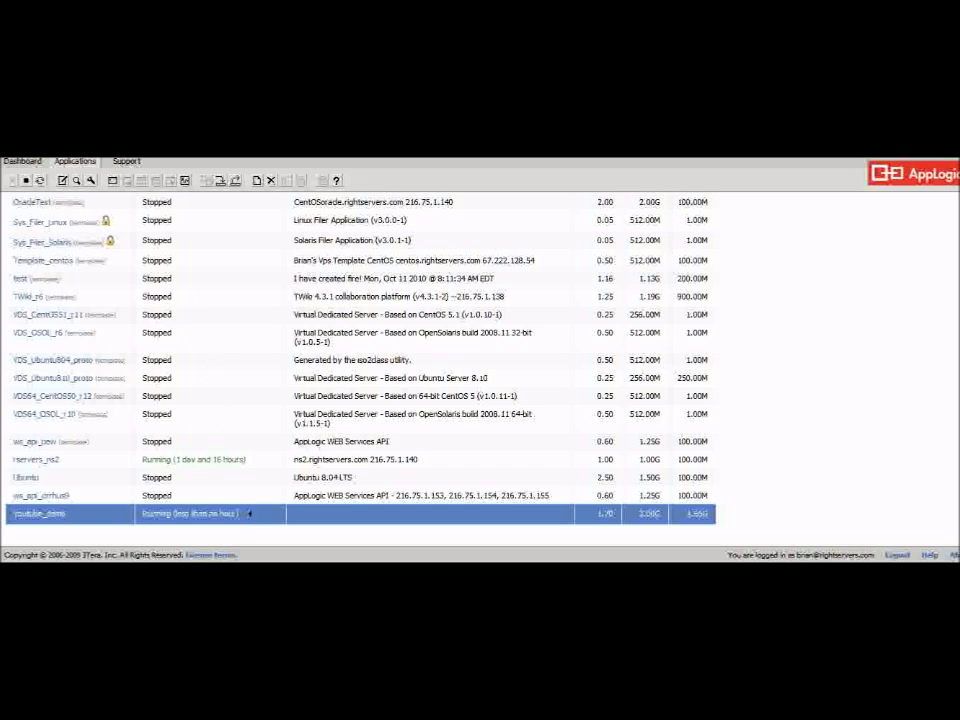
- Load the application's web address in a new browser tab to test its web servers
{"action": "key", "text": "alt+f"}
{"action": "left_click", "coordinate": [45, 111]}
{"action": "left_click", "coordinate": [188, 149]}
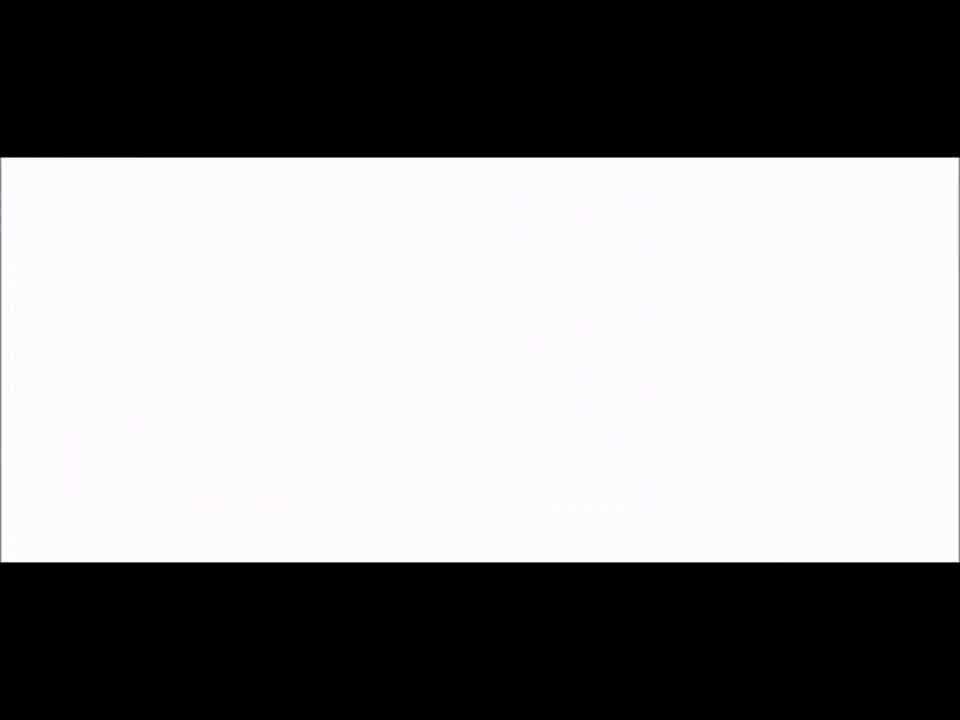
{"action": "right_click", "coordinate": [295, 97]}
{"action": "left_click", "coordinate": [342, 163]}
{"action": "key", "text": "Return"}
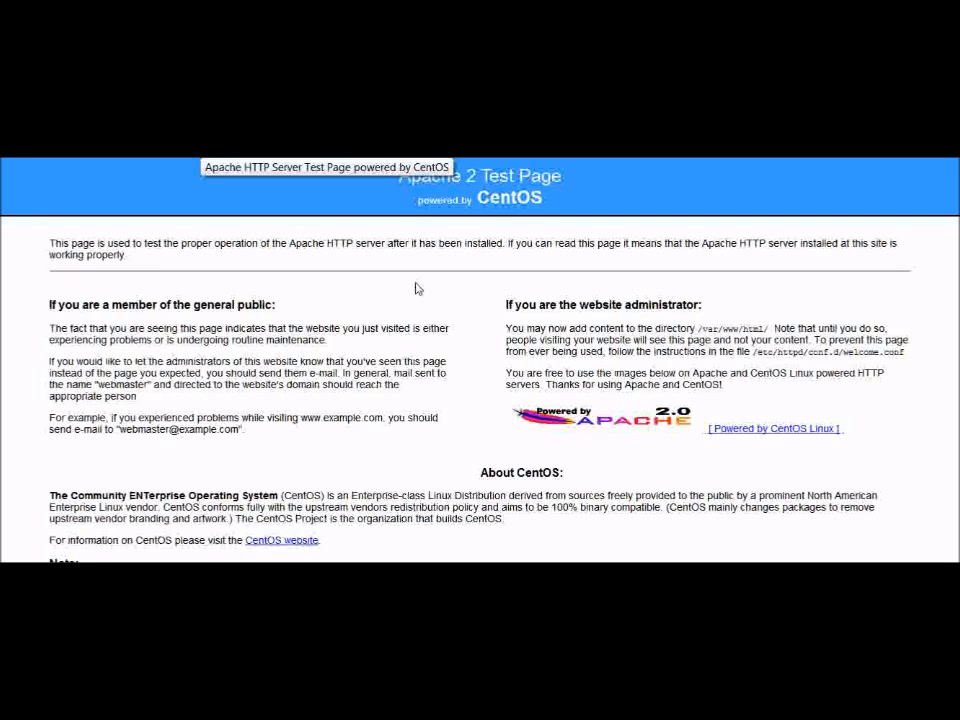